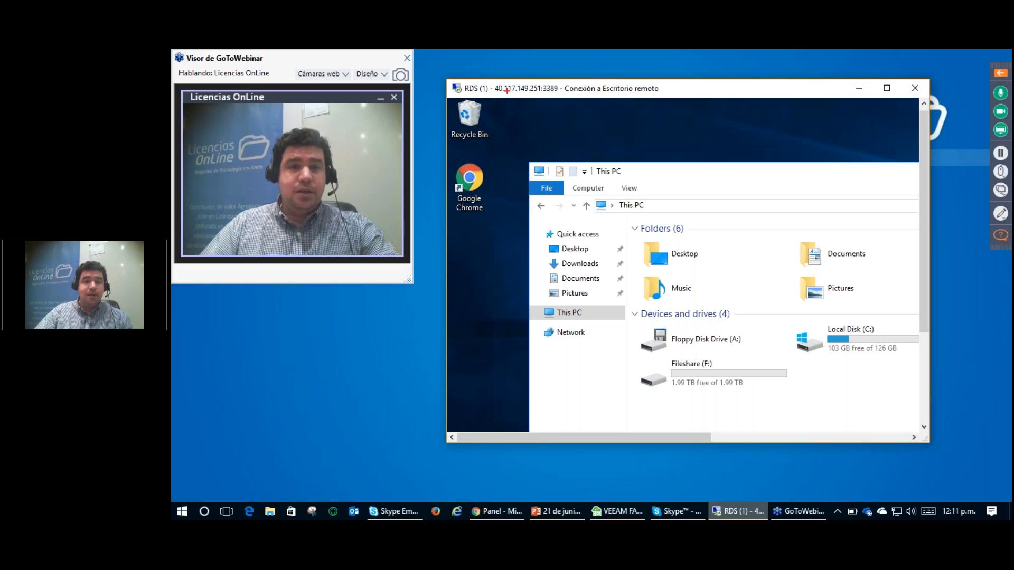
pyautogui.moveTo(518, 68)
pyautogui.mouseDown()
pyautogui.moveTo(567, 110)
pyautogui.moveTo(502, 72)
pyautogui.mouseUp()
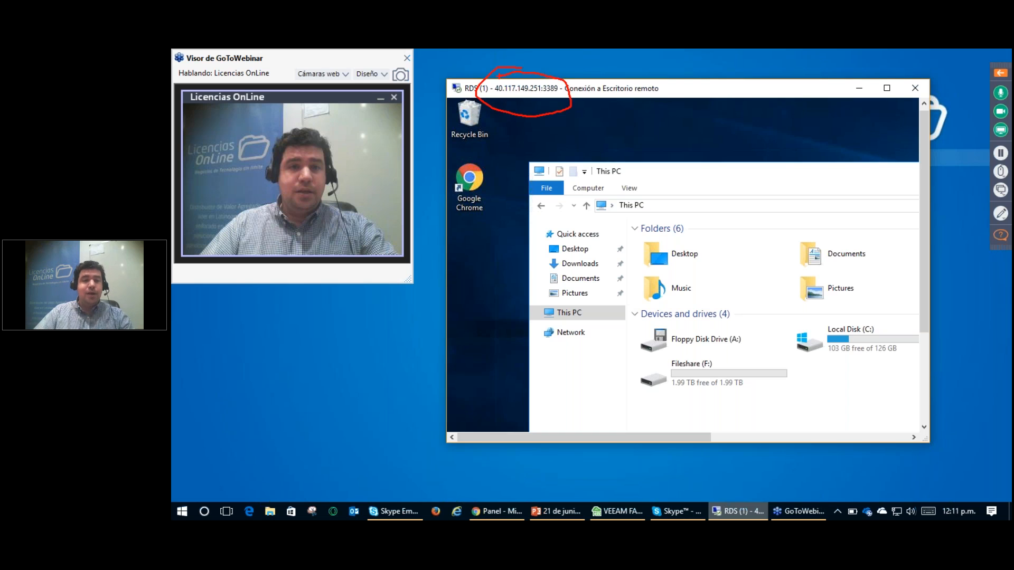
pyautogui.press('Escape')
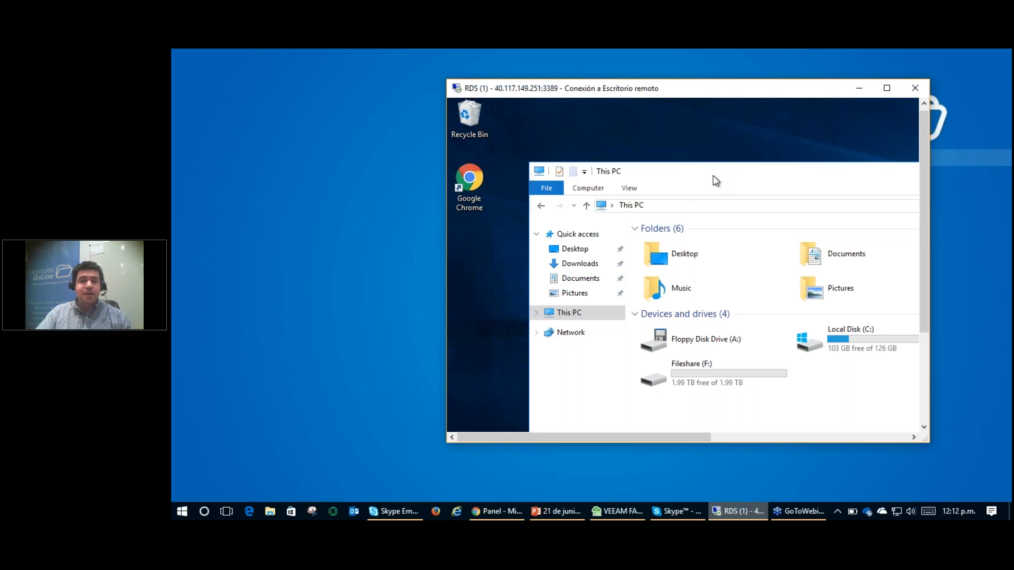
# Step: Close the remote desktop session to RDS and switch to Veeam FastSCP for Microsoft Azure
pyautogui.moveTo(718, 177); pyautogui.dragTo(682, 154)
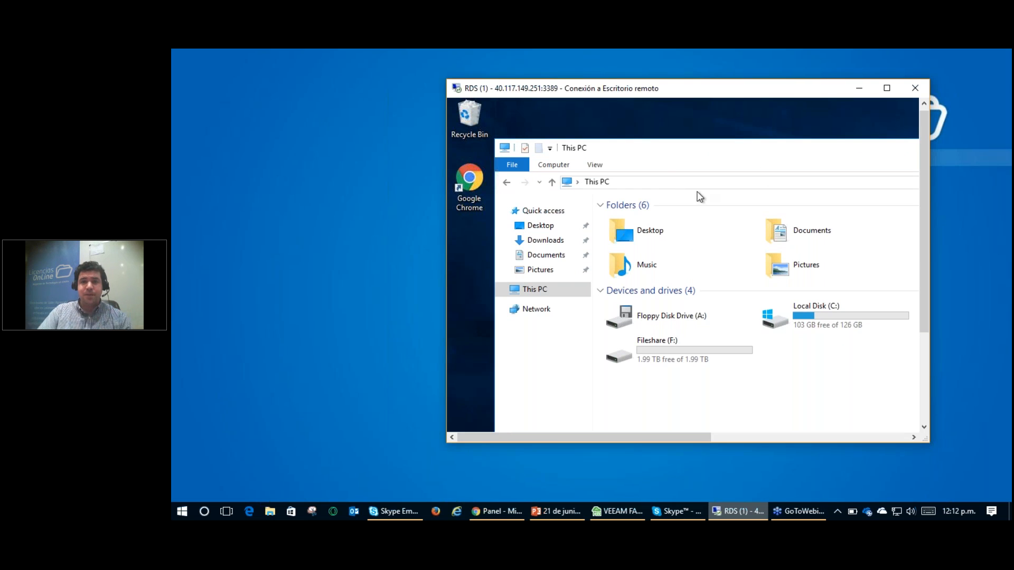
pyautogui.click(915, 88)
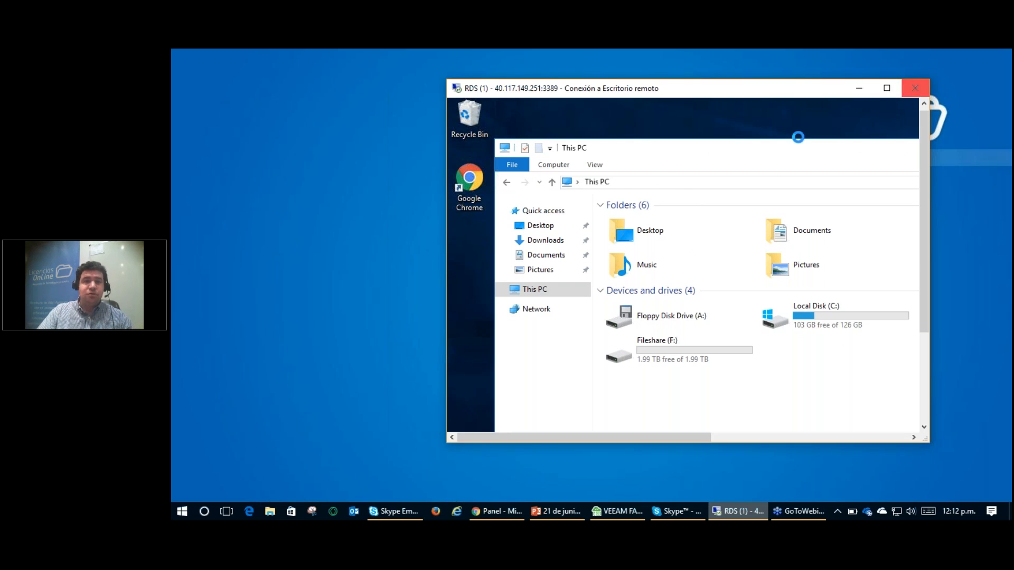
pyautogui.click(730, 282)
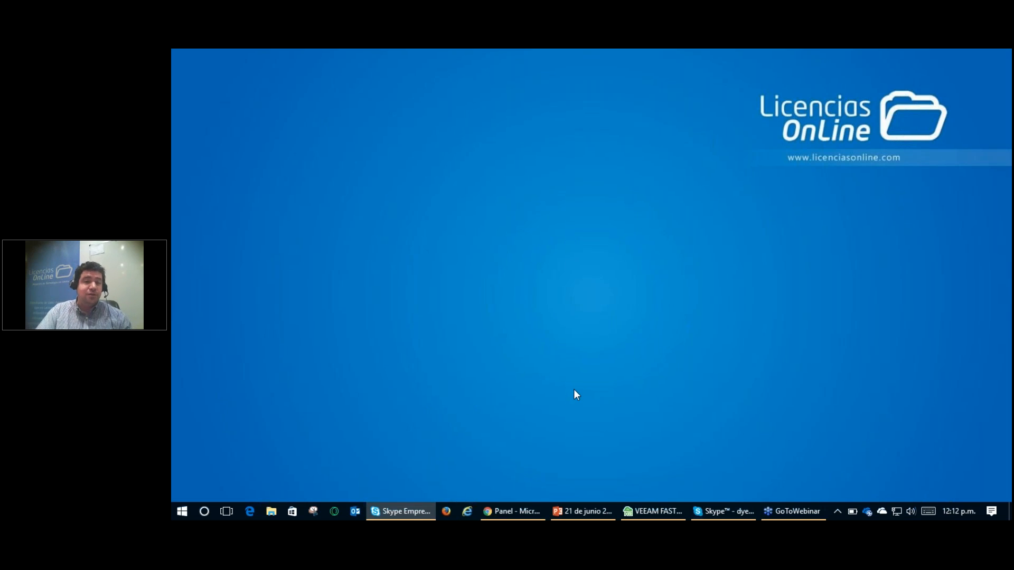
pyautogui.click(653, 511)
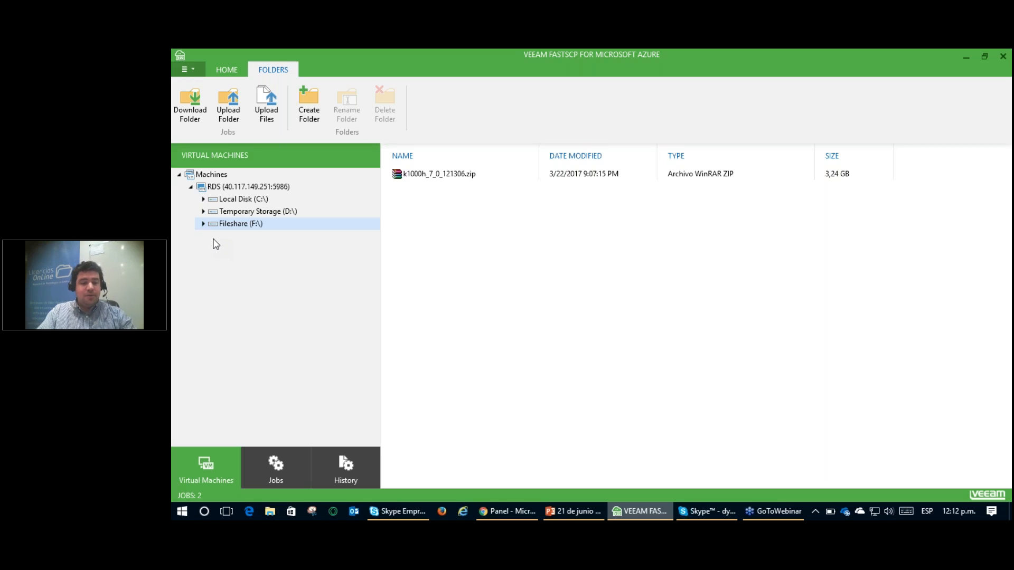
pyautogui.moveTo(217, 161)
pyautogui.mouseDown()
pyautogui.moveTo(178, 167)
pyautogui.moveTo(175, 224)
pyautogui.moveTo(226, 242)
pyautogui.mouseUp()
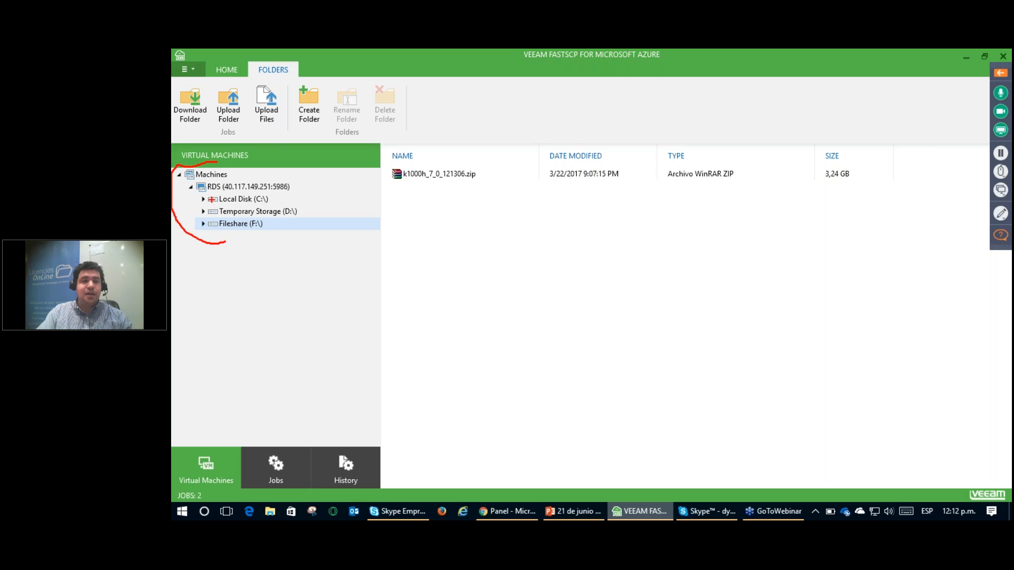
pyautogui.moveTo(205, 195)
pyautogui.mouseDown()
pyautogui.moveTo(230, 194)
pyautogui.moveTo(215, 176)
pyautogui.moveTo(268, 168)
pyautogui.moveTo(288, 176)
pyautogui.moveTo(287, 190)
pyautogui.mouseUp()
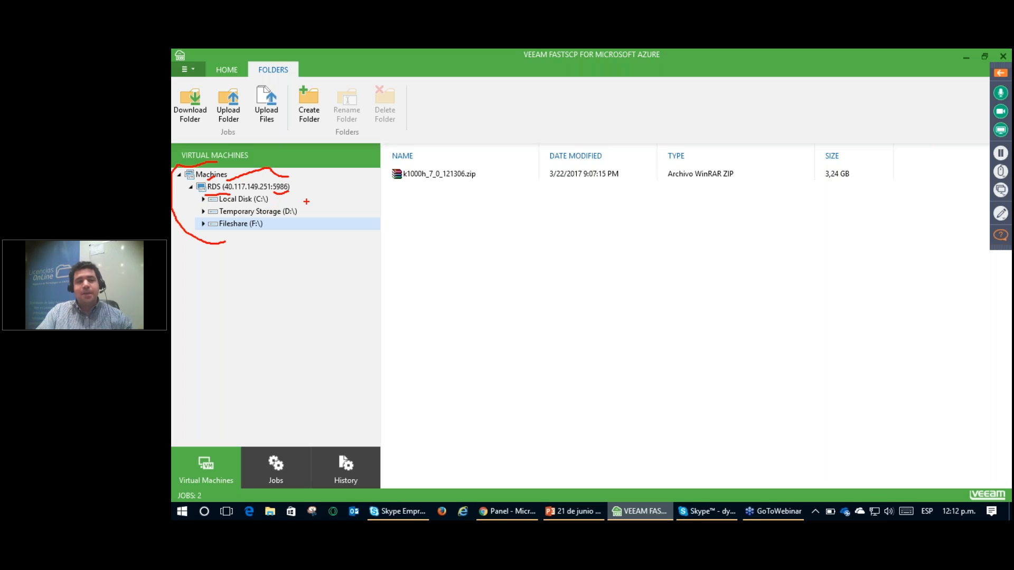
pyautogui.press('Escape')
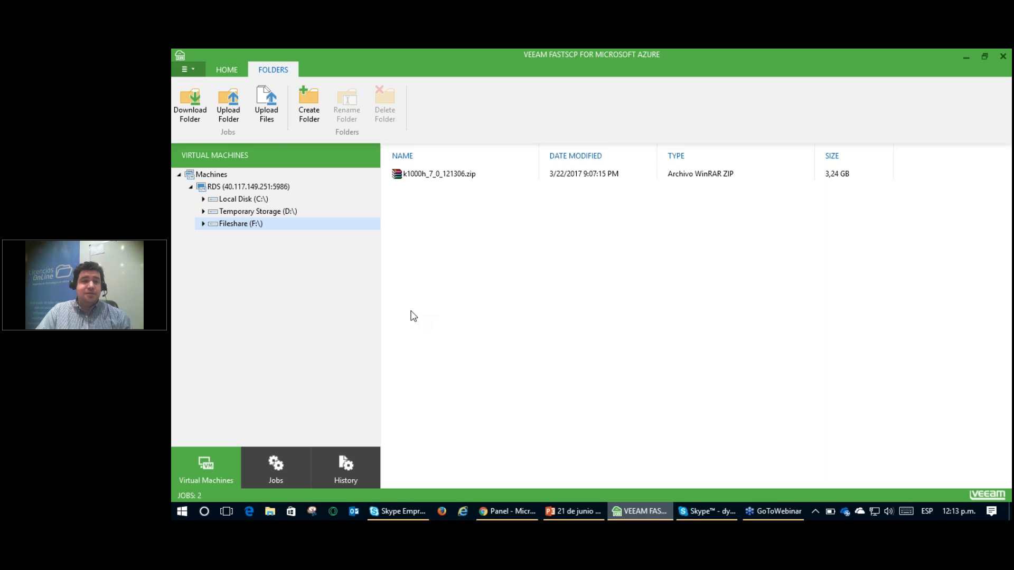
# Step: Review the host, port, SSL and credential parameters for adding a machine, and close the dialog without adding one
pyautogui.click(214, 176)
pyautogui.click(185, 106)
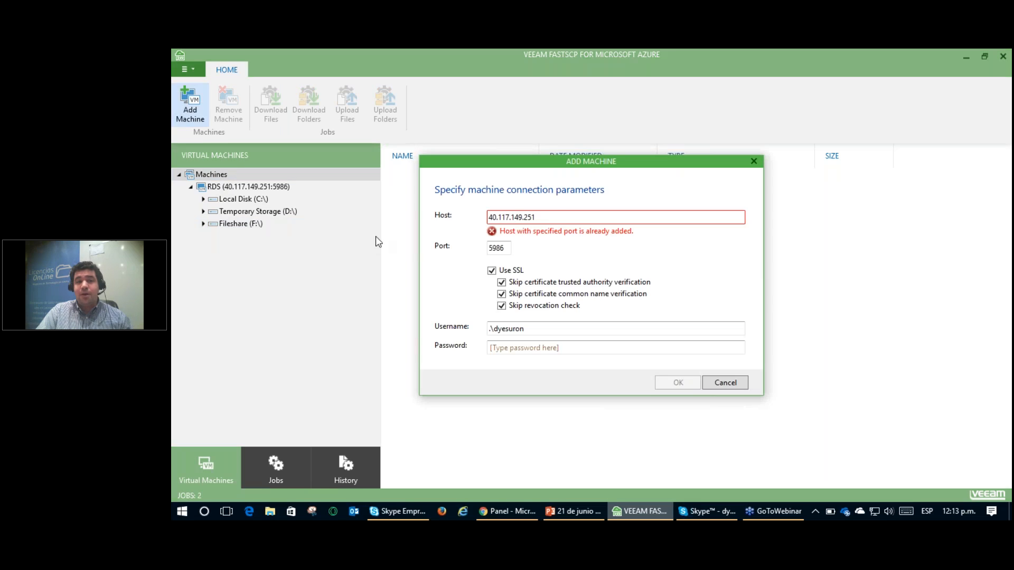
pyautogui.moveTo(515, 220); pyautogui.dragTo(497, 249)
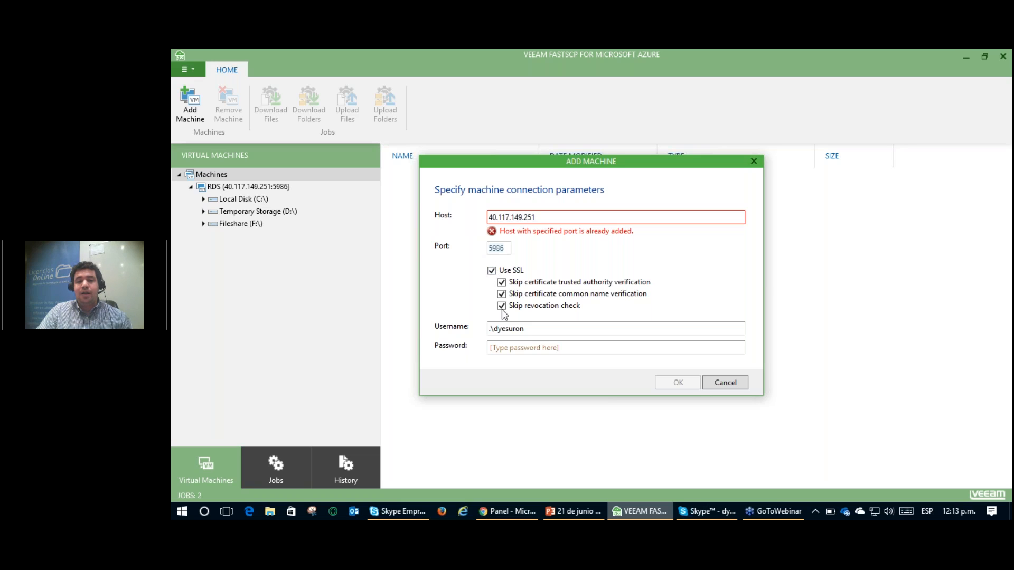
pyautogui.moveTo(540, 329); pyautogui.dragTo(480, 344)
pyautogui.click(543, 348)
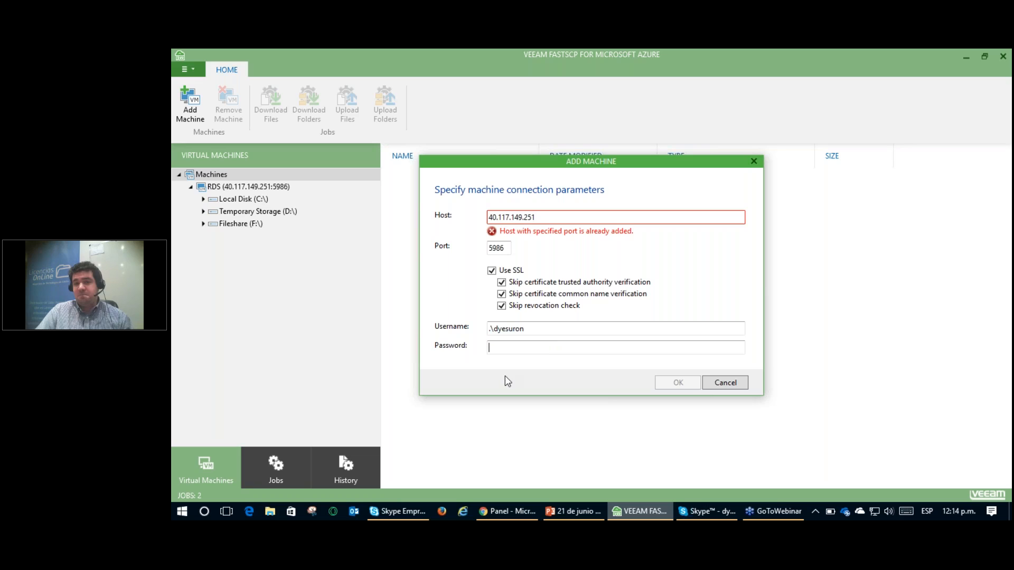
pyautogui.click(724, 383)
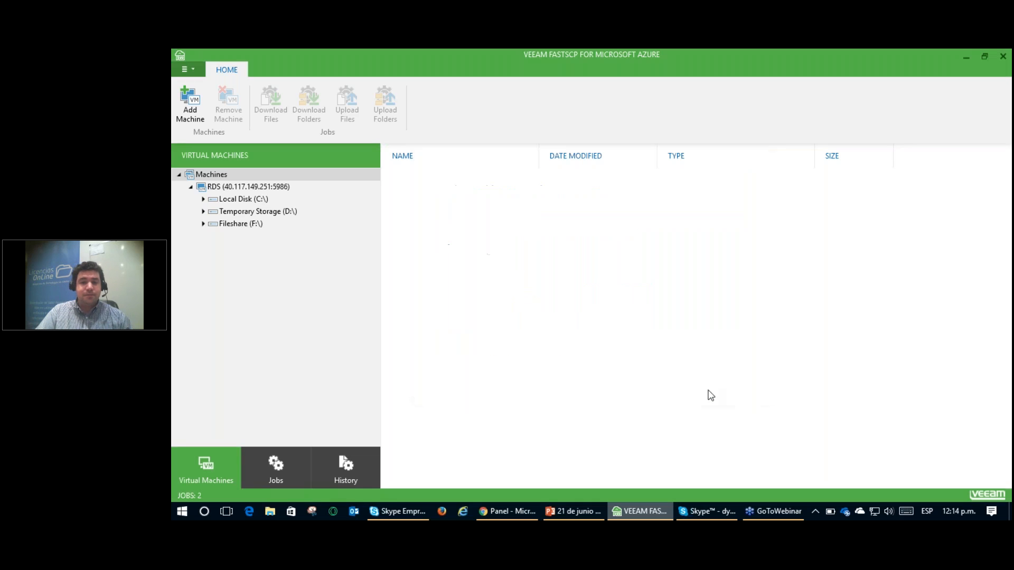
# Step: Browse the RDS machine's Local Disk, Temporary Storage and Fileshare drives, and check the size of k1000h_7_0_121306.zip
pyautogui.click(241, 187)
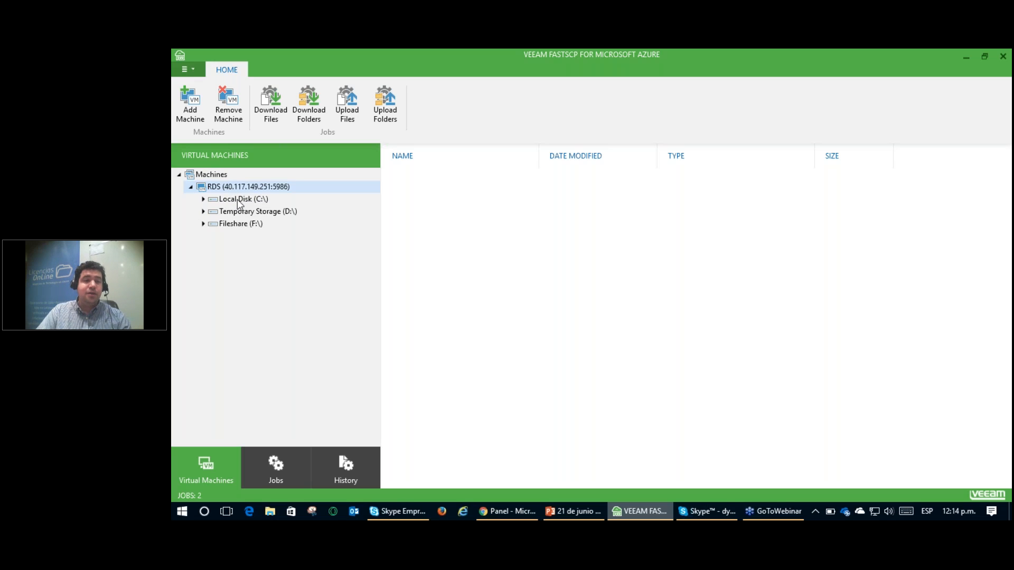
pyautogui.click(235, 201)
pyautogui.click(230, 222)
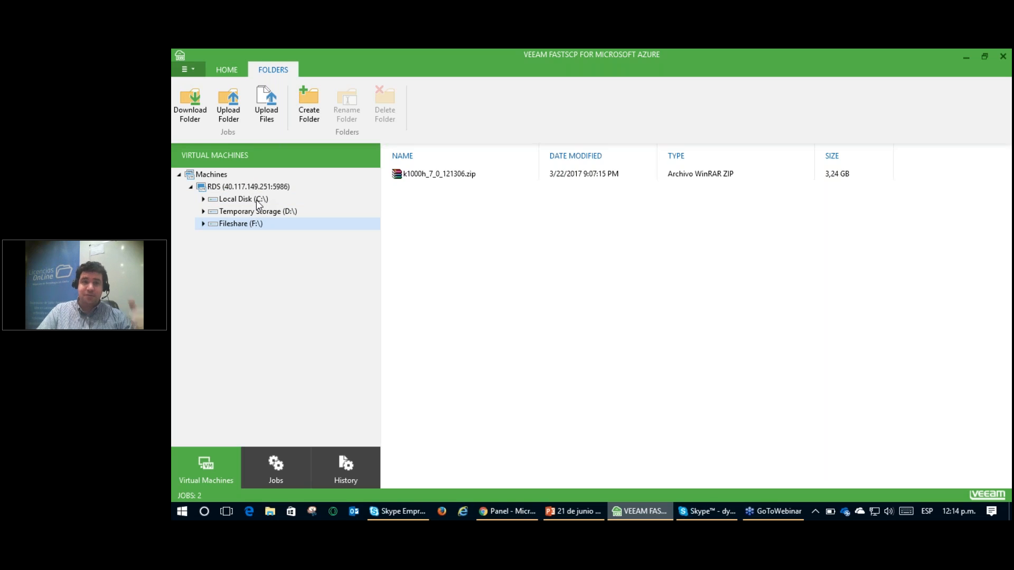
pyautogui.click(293, 212)
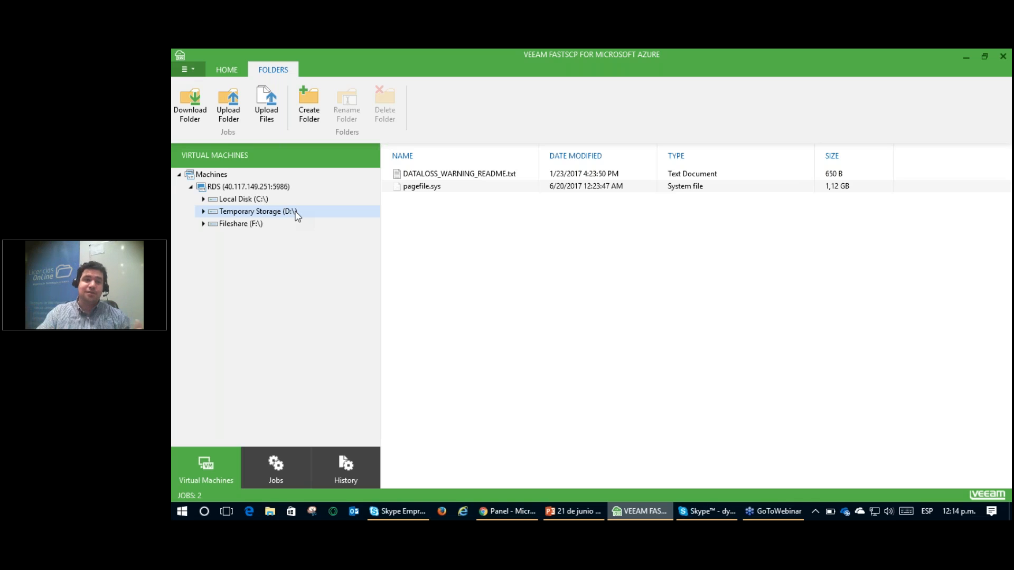
pyautogui.click(243, 226)
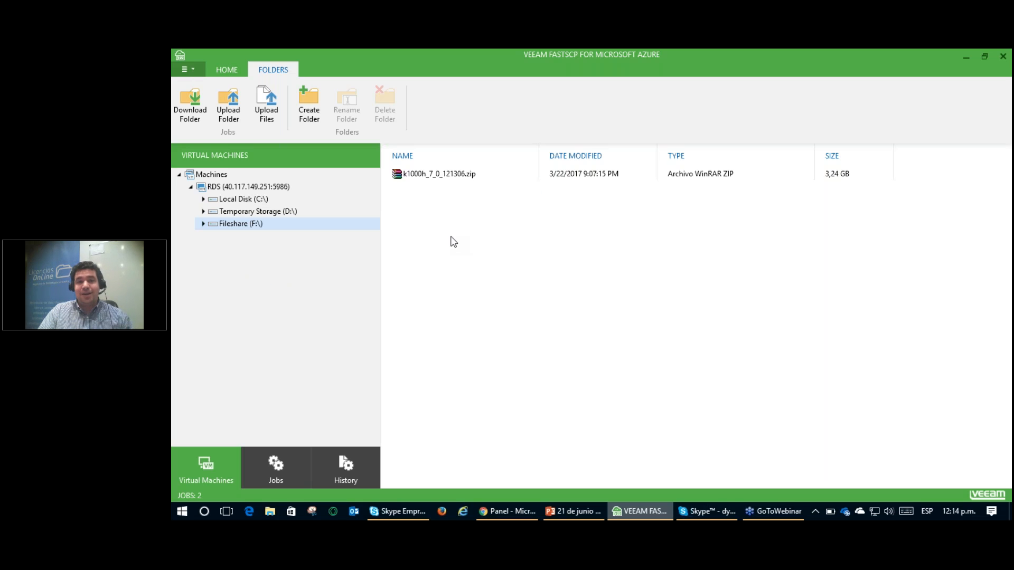
pyautogui.click(455, 177)
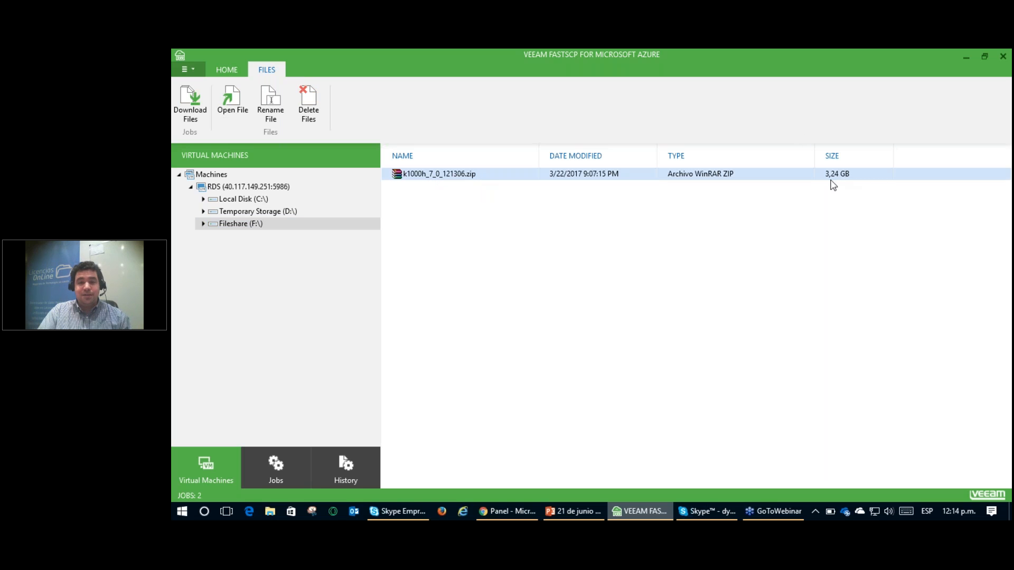
pyautogui.moveTo(839, 131)
pyautogui.mouseDown()
pyautogui.moveTo(819, 128)
pyautogui.moveTo(839, 200)
pyautogui.moveTo(871, 147)
pyautogui.mouseUp()
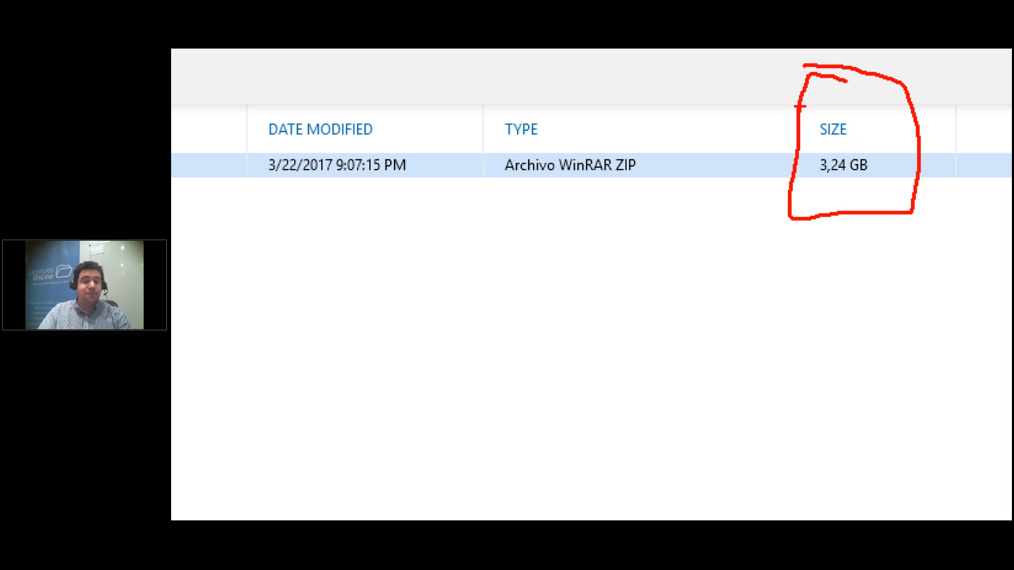
pyautogui.press('Escape')
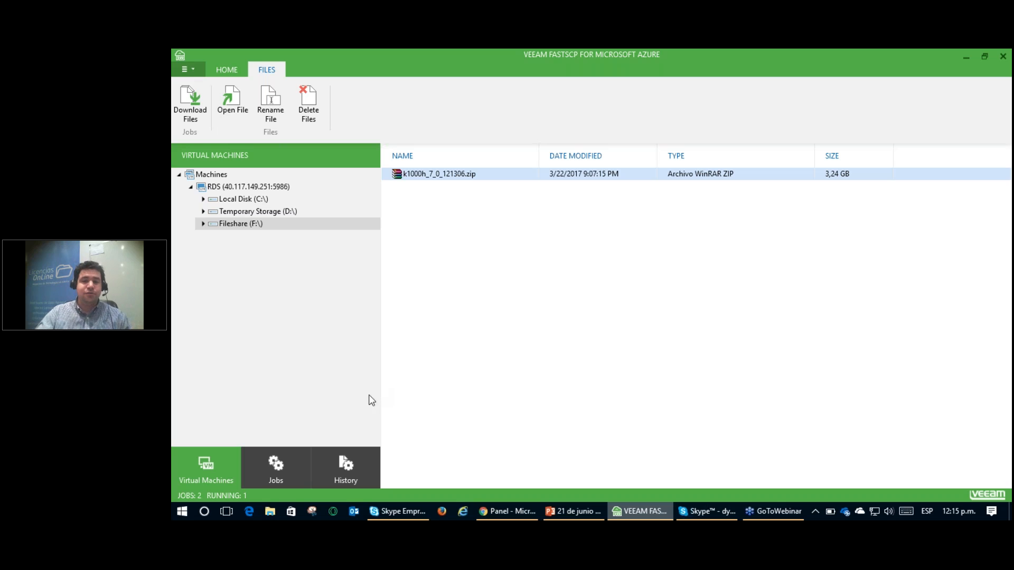
# Step: View the list of transfer jobs with their type, status and next run time
pyautogui.click(275, 464)
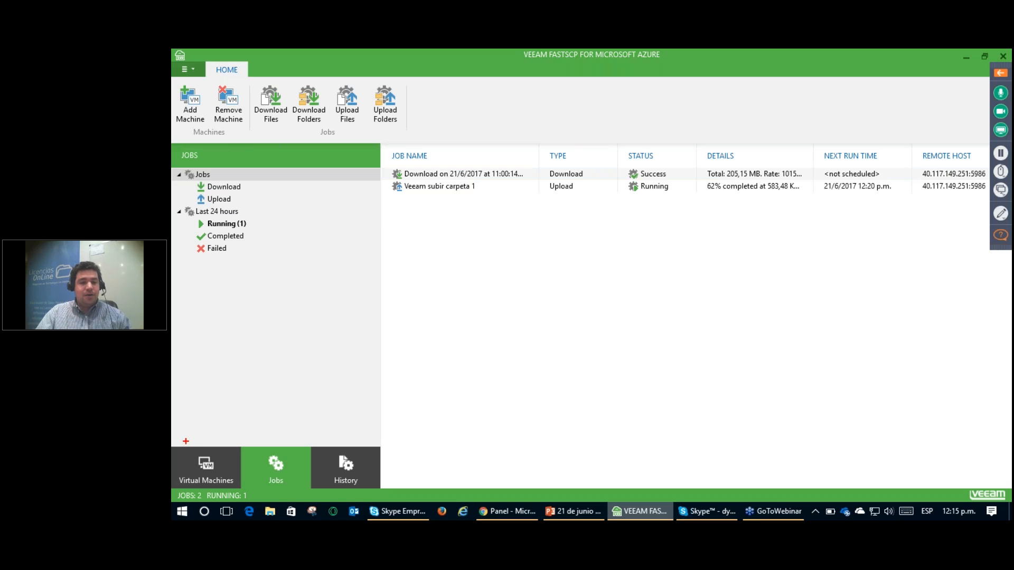
pyautogui.moveTo(182, 441)
pyautogui.mouseDown()
pyautogui.moveTo(206, 422)
pyautogui.moveTo(378, 412)
pyautogui.moveTo(385, 442)
pyautogui.mouseUp()
pyautogui.moveTo(214, 449)
pyautogui.mouseDown()
pyautogui.moveTo(204, 447)
pyautogui.moveTo(221, 491)
pyautogui.mouseUp()
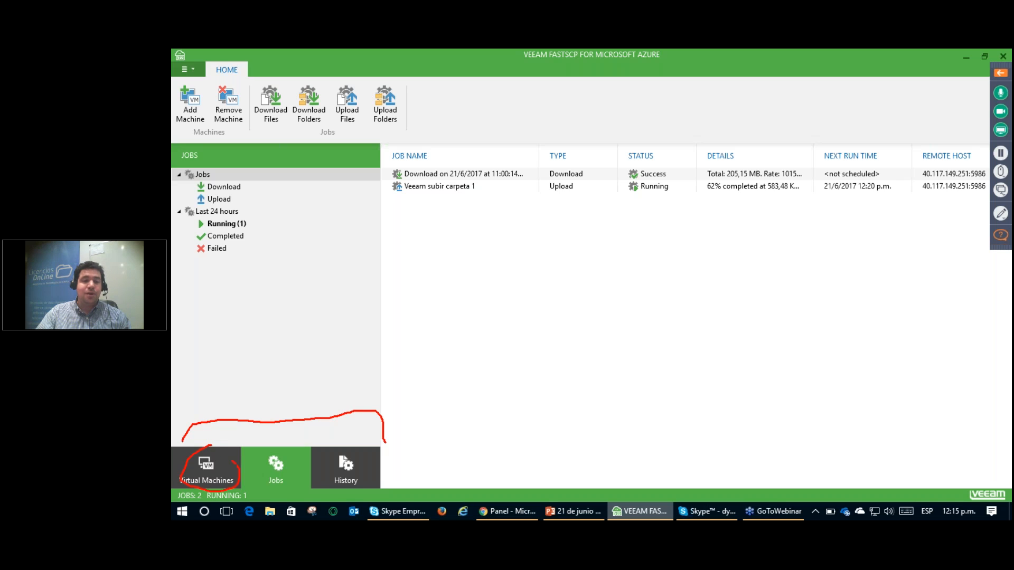
pyautogui.moveTo(272, 447)
pyautogui.mouseDown()
pyautogui.moveTo(256, 482)
pyautogui.moveTo(295, 480)
pyautogui.moveTo(276, 445)
pyautogui.mouseUp()
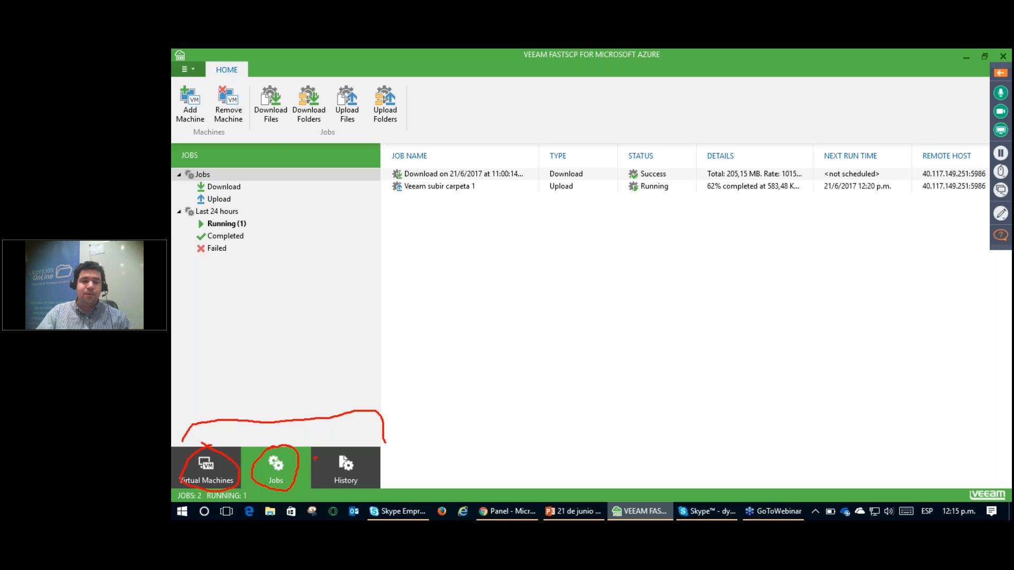
pyautogui.moveTo(356, 445)
pyautogui.mouseDown()
pyautogui.moveTo(320, 446)
pyautogui.moveTo(353, 491)
pyautogui.moveTo(360, 436)
pyautogui.moveTo(331, 448)
pyautogui.mouseUp()
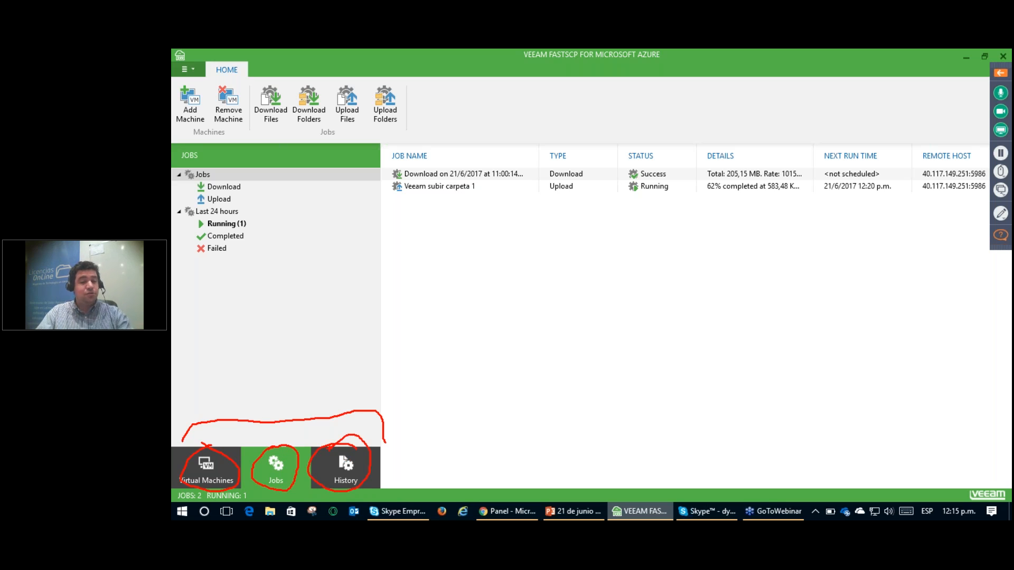
pyautogui.press('Escape')
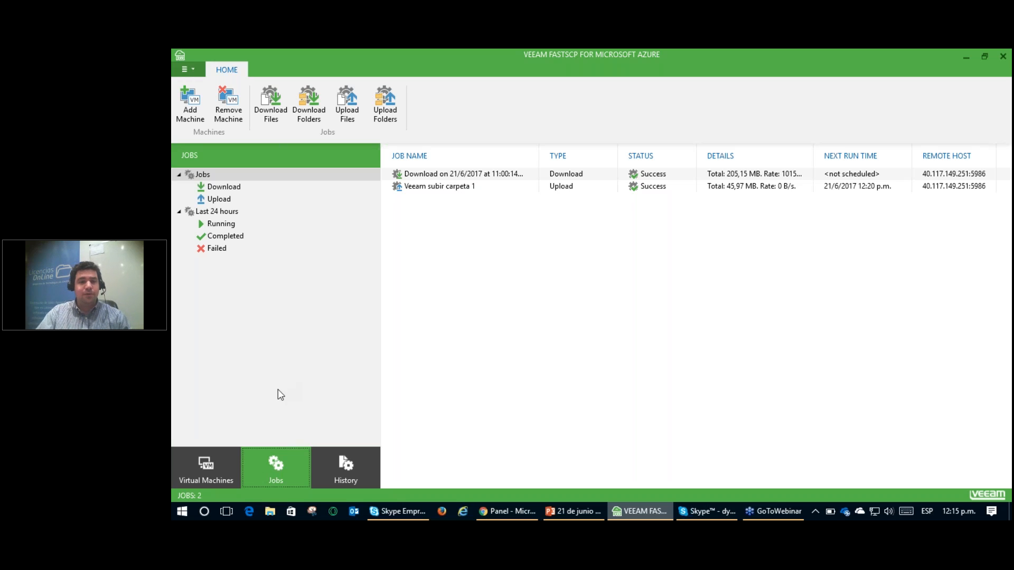
# Step: Start a new folders upload job from the virtual machines view and name it "Backup precario"
pyautogui.click(219, 464)
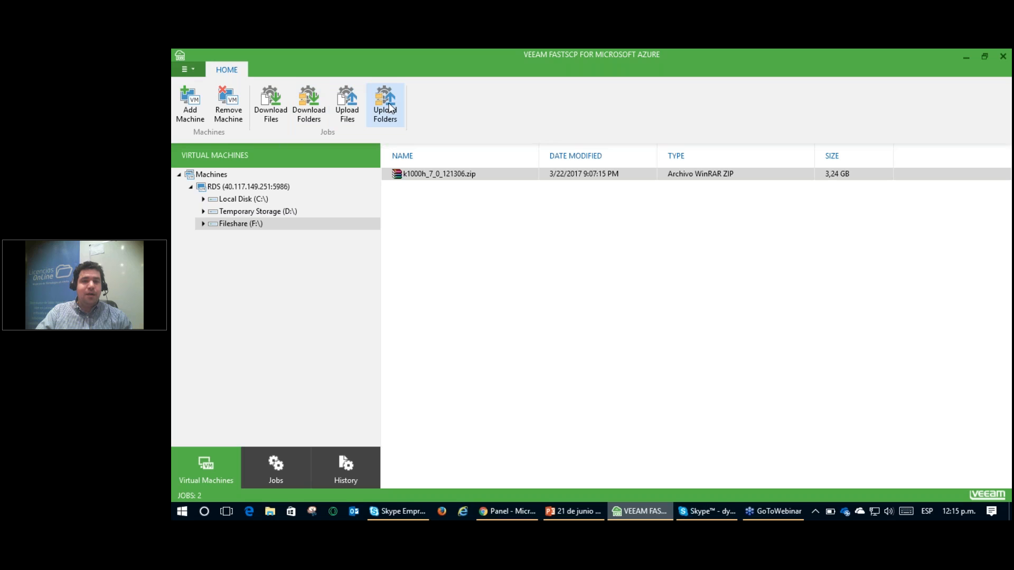
pyautogui.moveTo(387, 73); pyautogui.dragTo(397, 75)
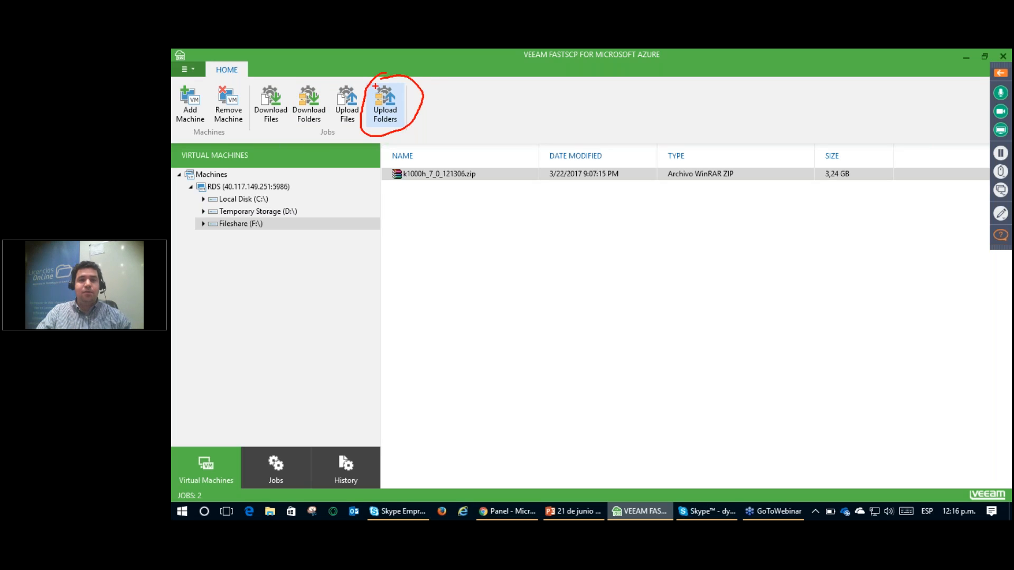
pyautogui.click(385, 101)
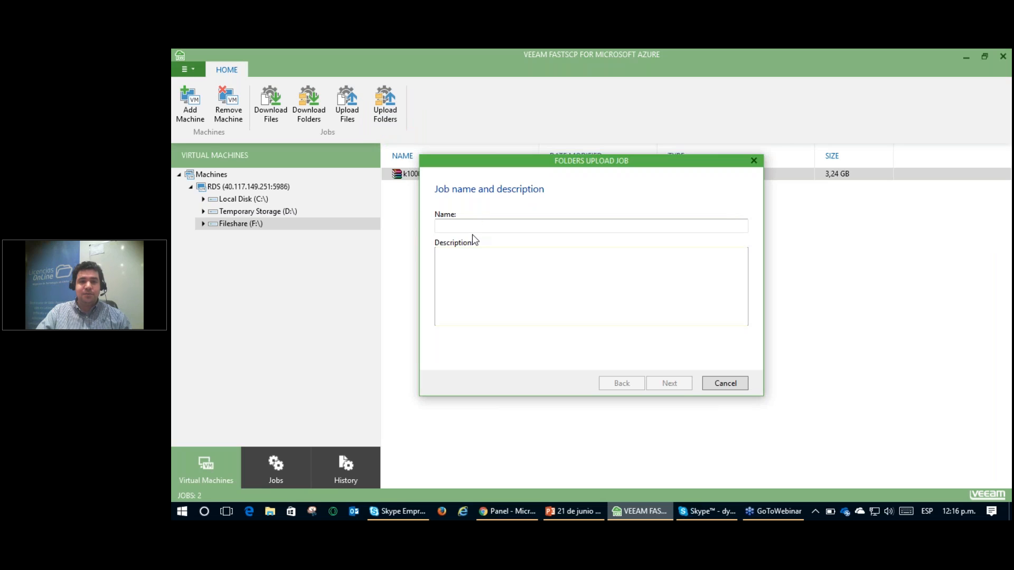
pyautogui.moveTo(518, 156); pyautogui.dragTo(510, 161)
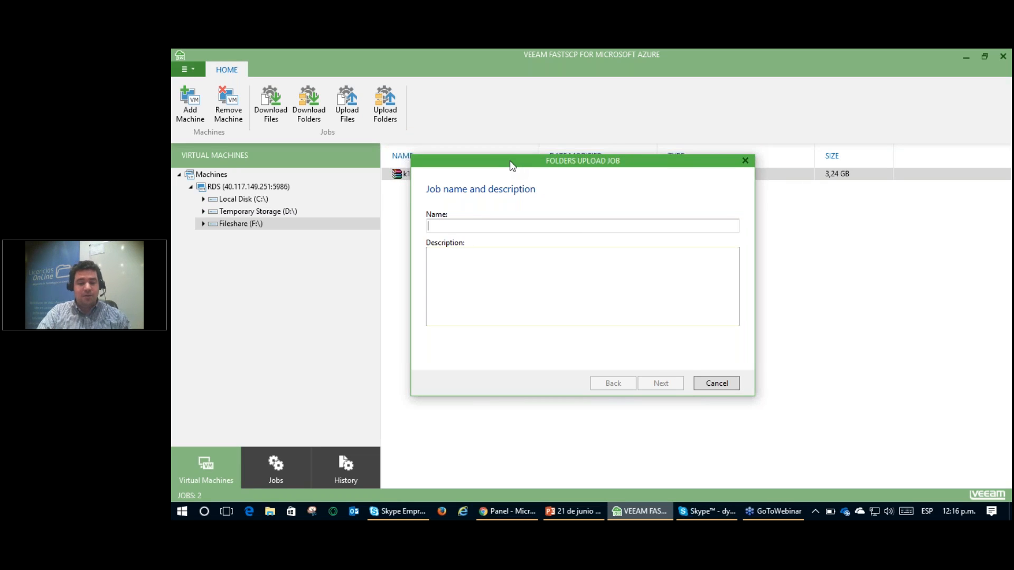
pyautogui.write('Backup')
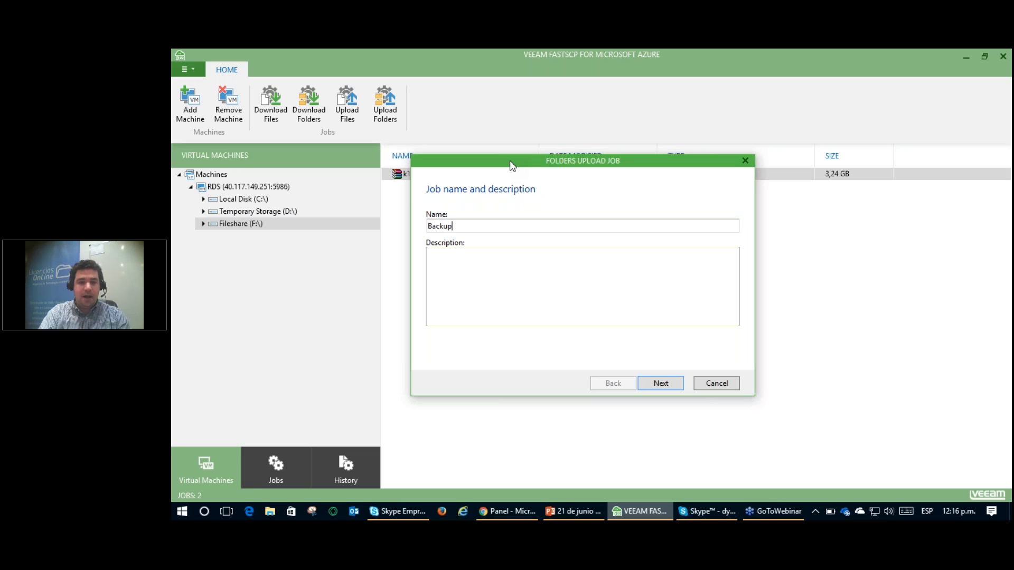
pyautogui.write(' precario')
pyautogui.press('Tab')
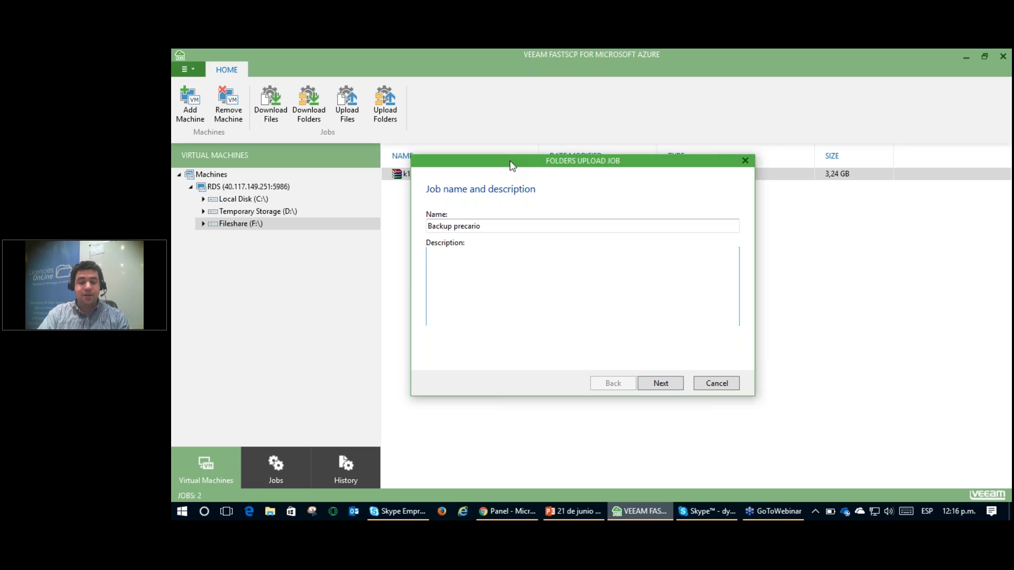
# Step: Enter "Este backup hace una copia de el archivo X" as the upload job's description
pyautogui.write('Este ba')
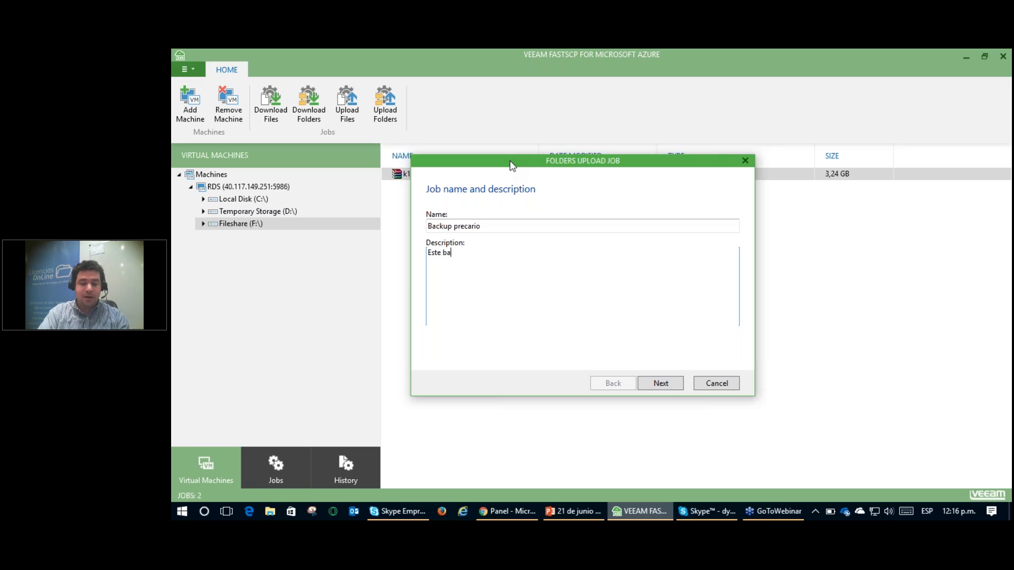
pyautogui.write('ckup hace ')
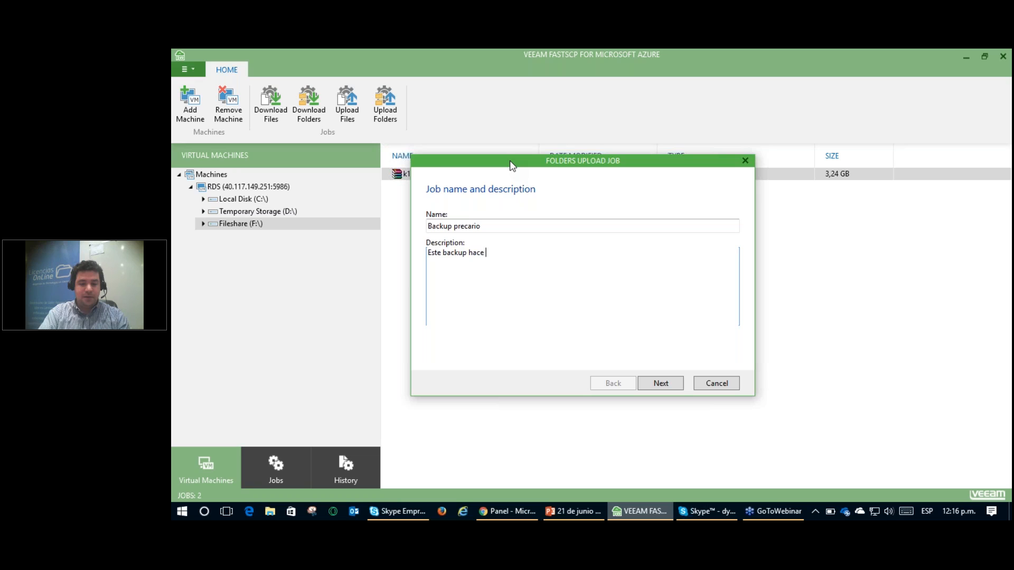
pyautogui.write('una copia de el')
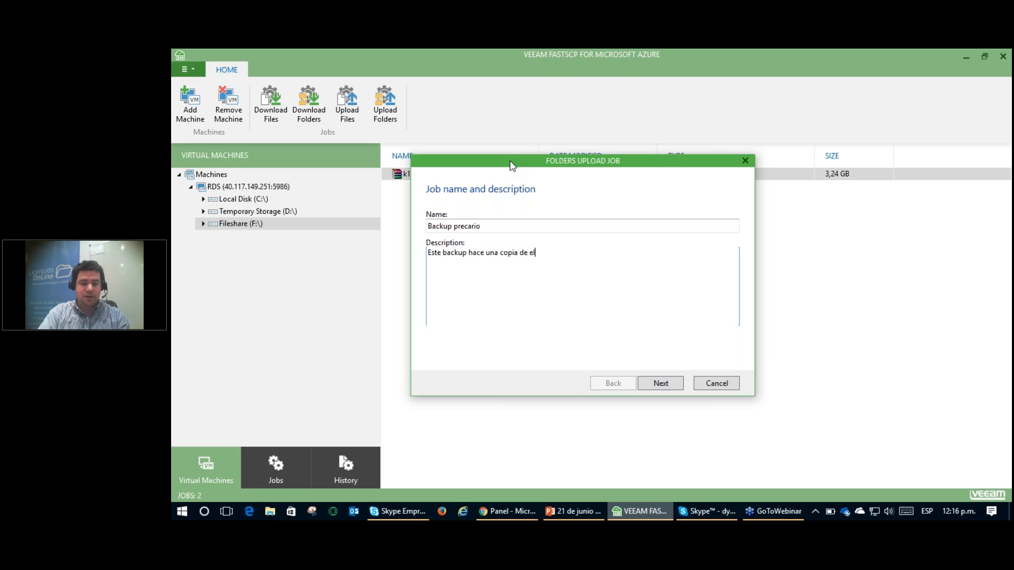
pyautogui.write(' archivo X')
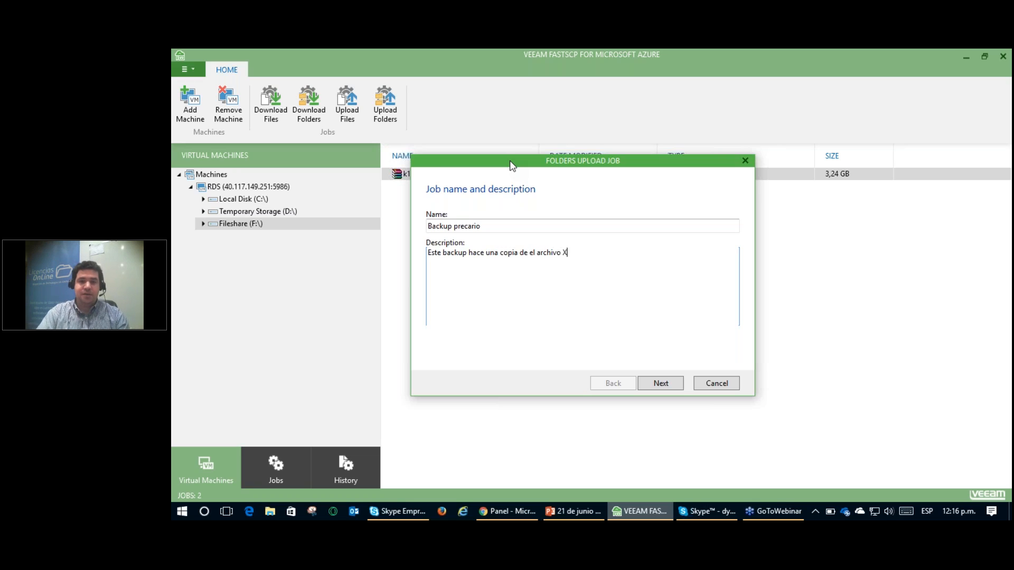
# Step: Choose the Azure Battlecards folder, on the Desktop of the user's profile on Local Disk (C:\), as the source to upload
pyautogui.click(659, 383)
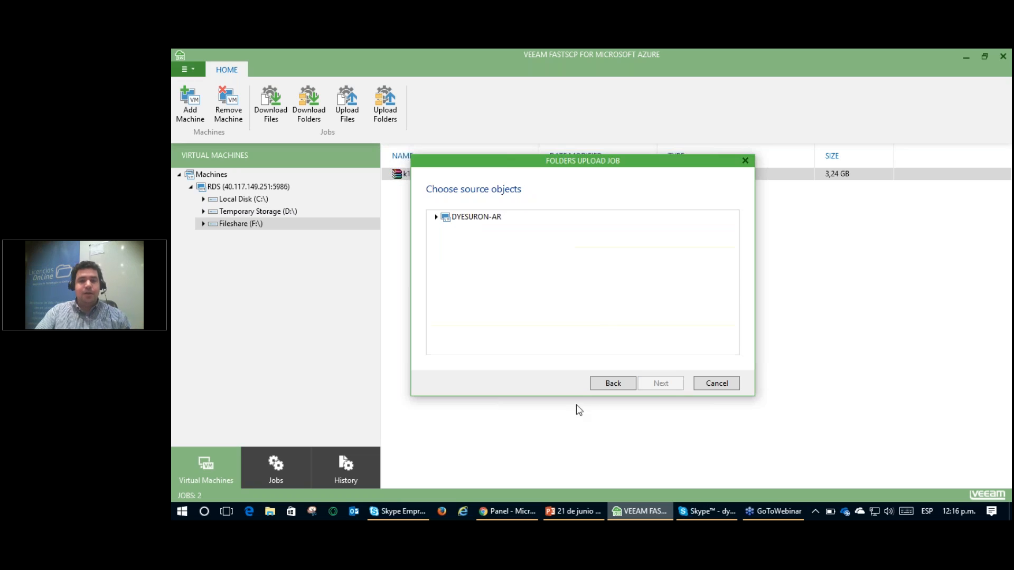
pyautogui.click(435, 217)
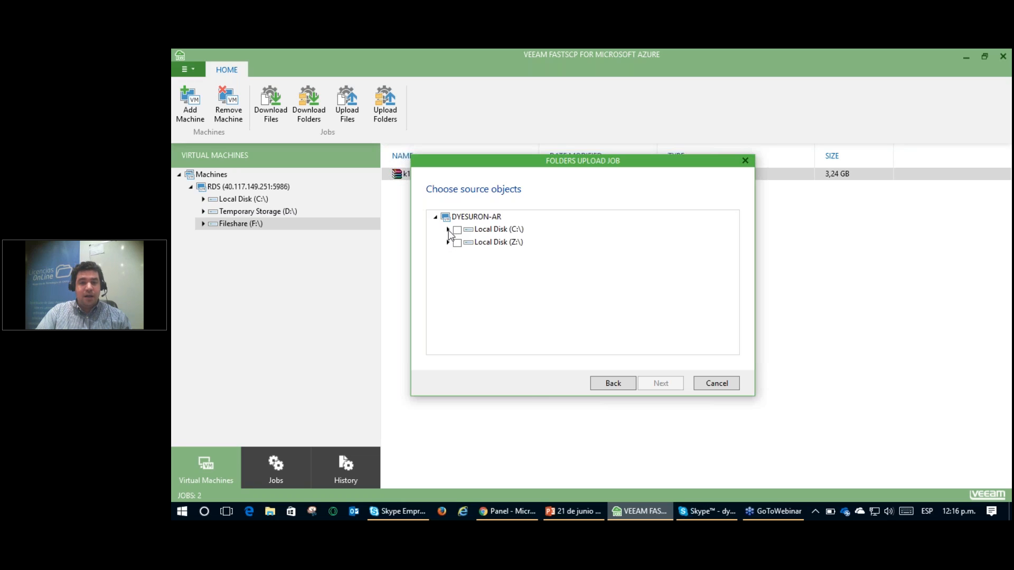
pyautogui.click(448, 230)
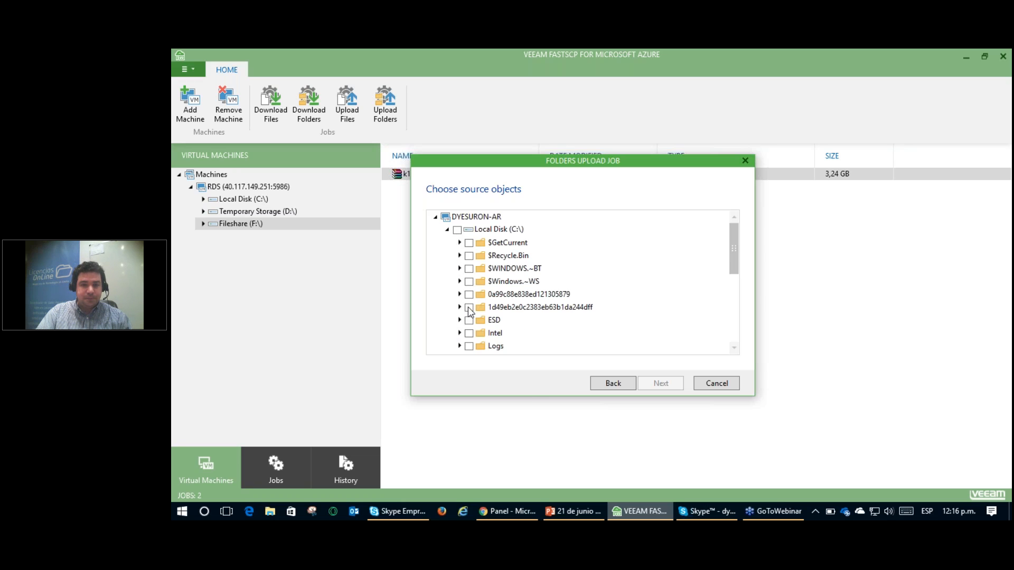
pyautogui.scroll(-5, 468, 311)
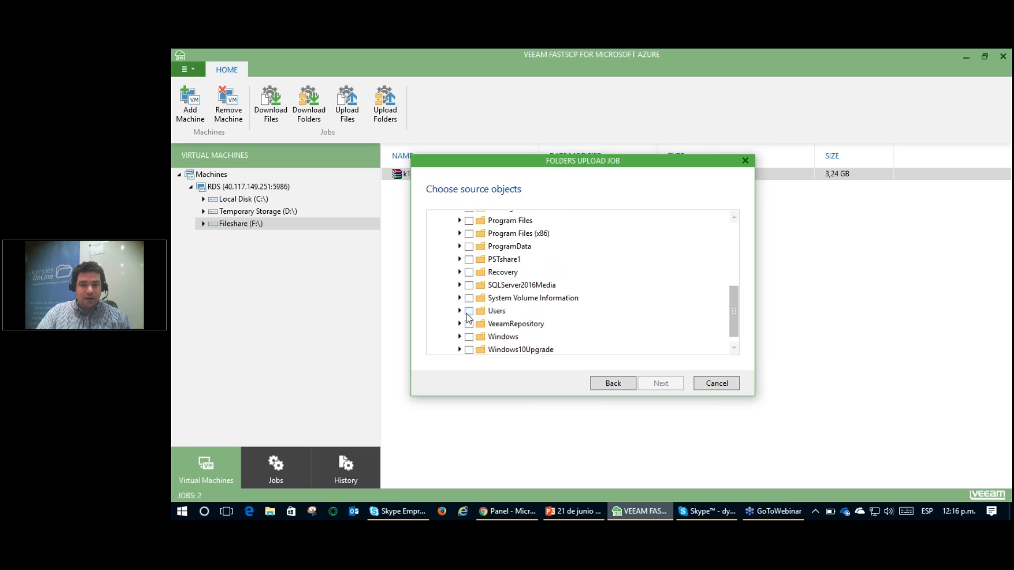
pyautogui.scroll(-1, 468, 316)
pyautogui.click(459, 296)
pyautogui.scroll(-1, 521, 293)
pyautogui.scroll(-2, 517, 304)
pyautogui.click(471, 297)
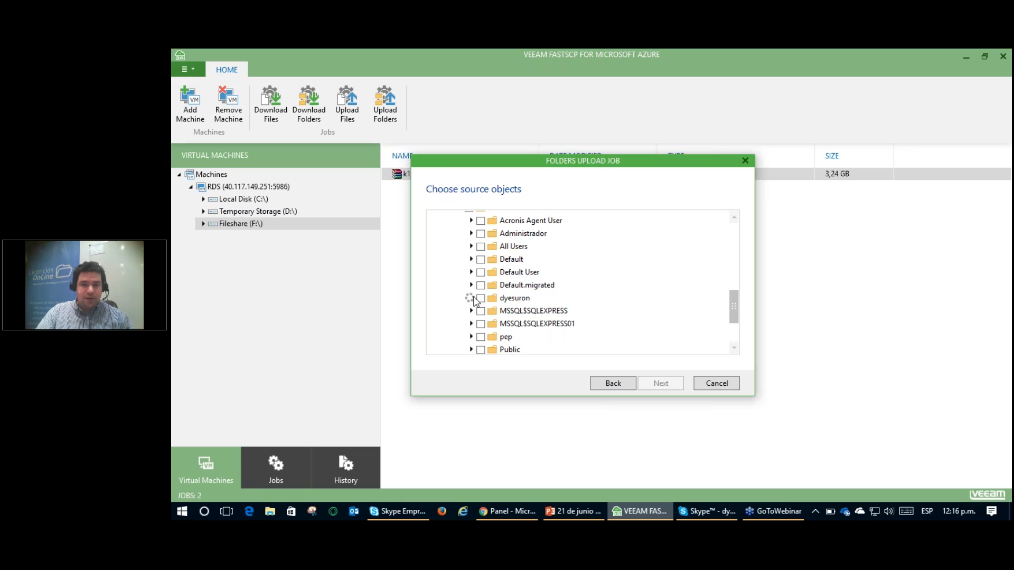
pyautogui.scroll(-1, 483, 320)
pyautogui.click(482, 320)
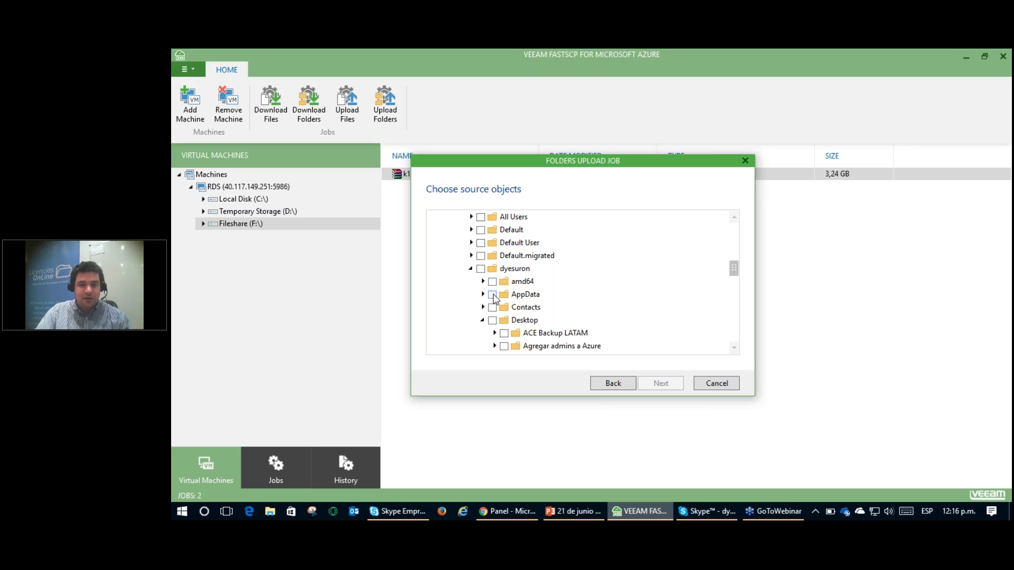
pyautogui.scroll(-2, 494, 296)
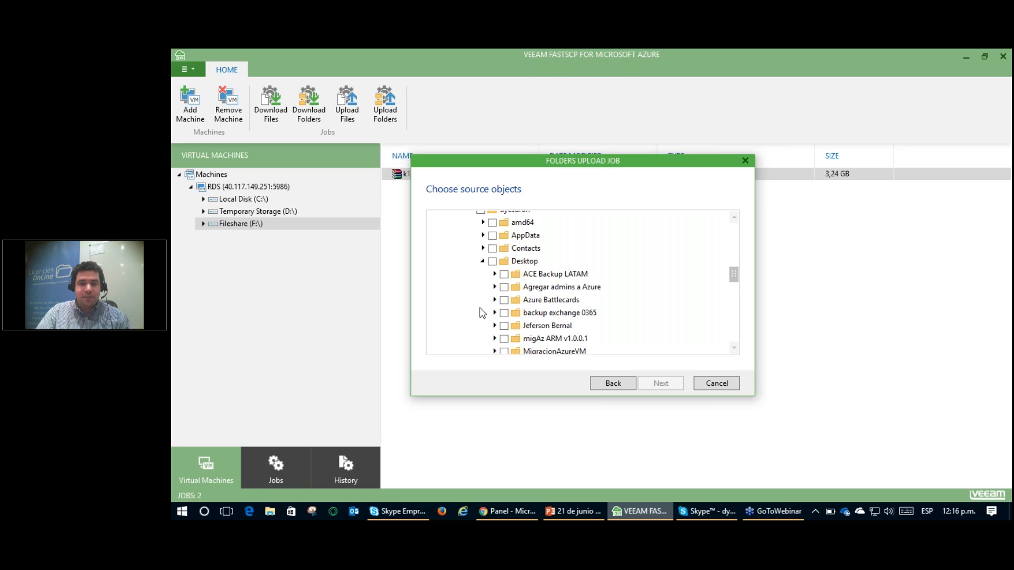
pyautogui.click(504, 299)
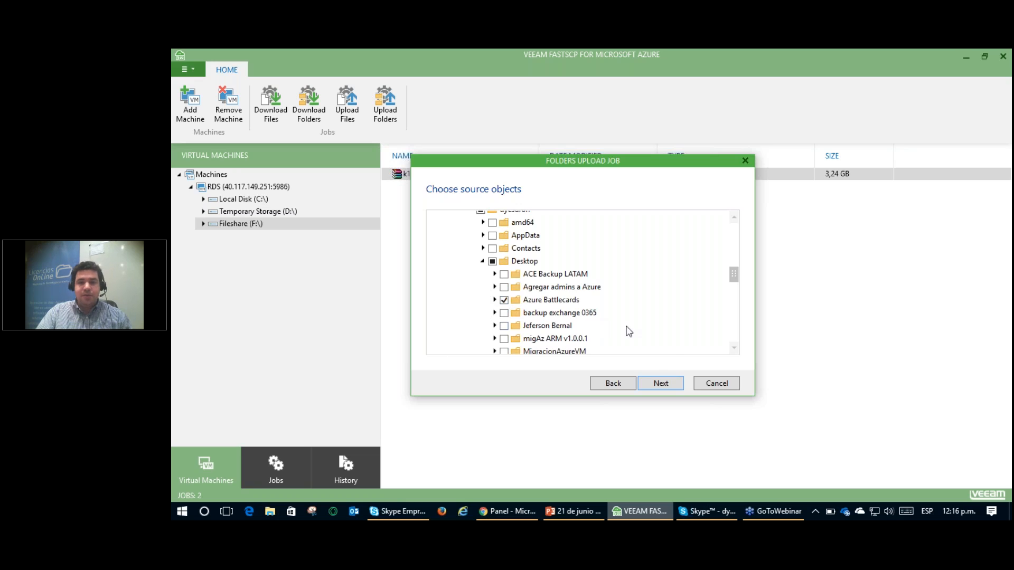
# Step: Choose the RDS machine's Fileshare (F:\) drive as the upload job's destination folder
pyautogui.click(665, 385)
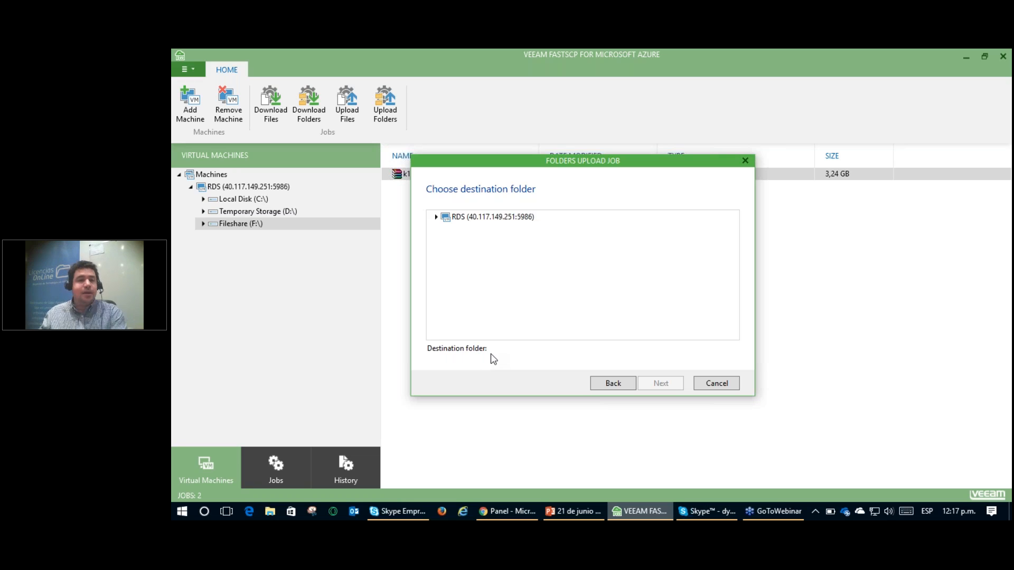
pyautogui.click(436, 216)
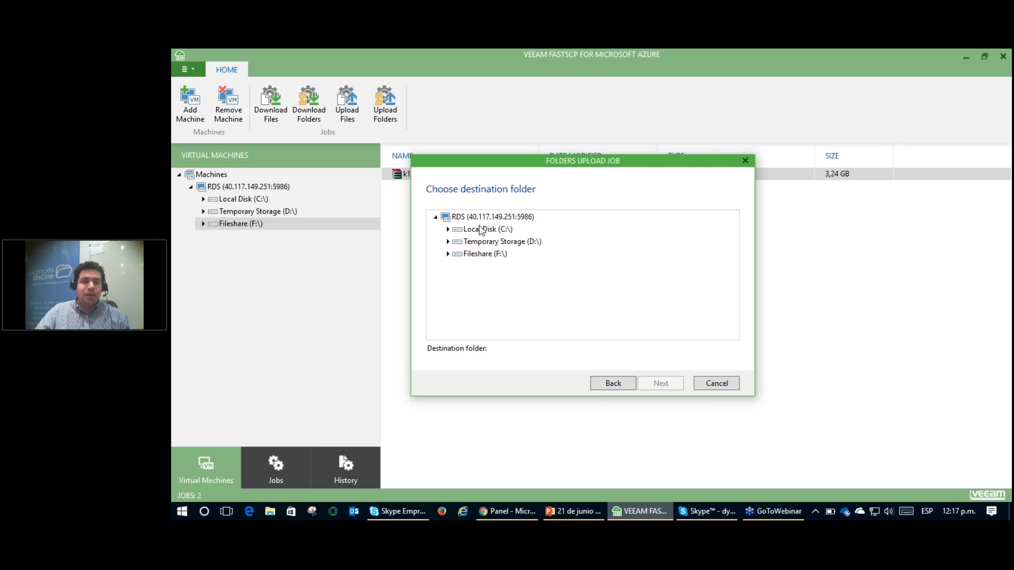
pyautogui.click(471, 256)
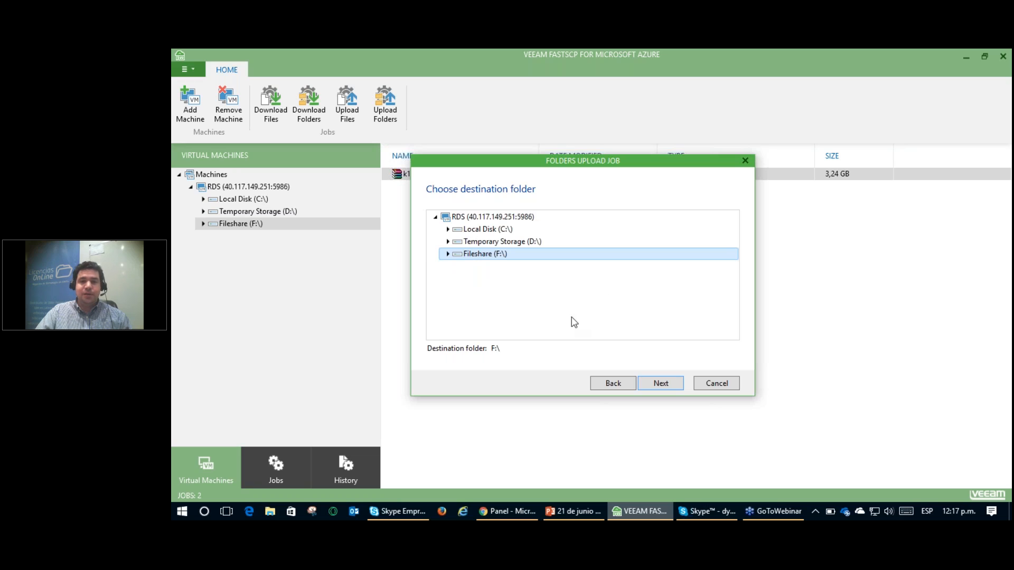
# Step: Schedule the upload job to run automatically and periodically every 1 minute
pyautogui.click(658, 384)
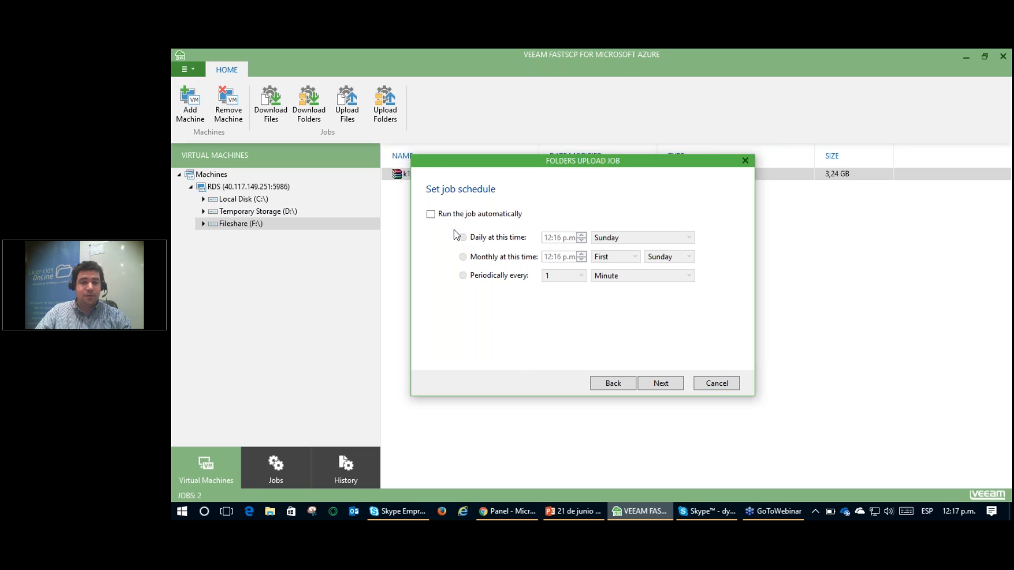
pyautogui.click(432, 214)
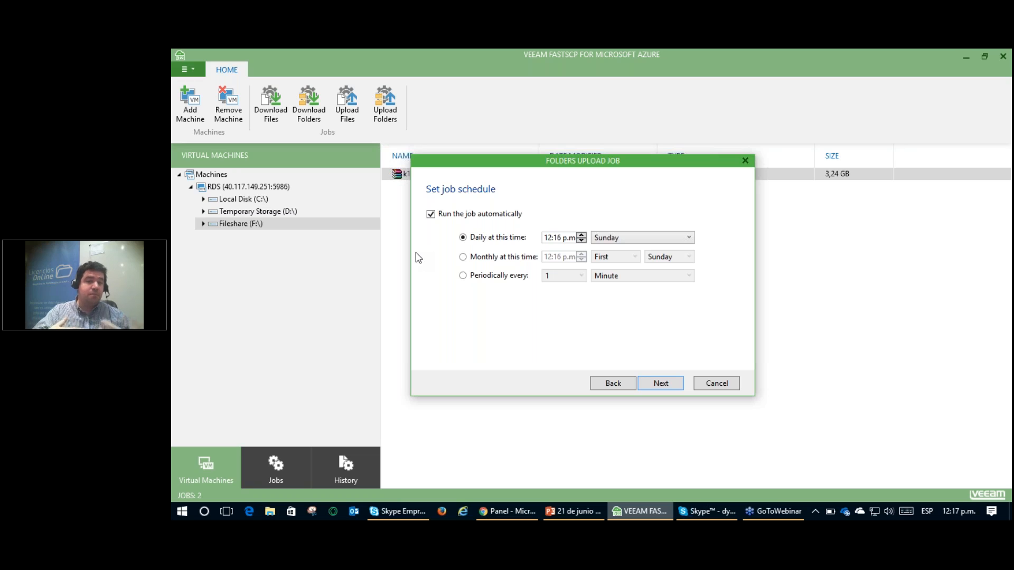
pyautogui.click(607, 242)
pyautogui.click(606, 241)
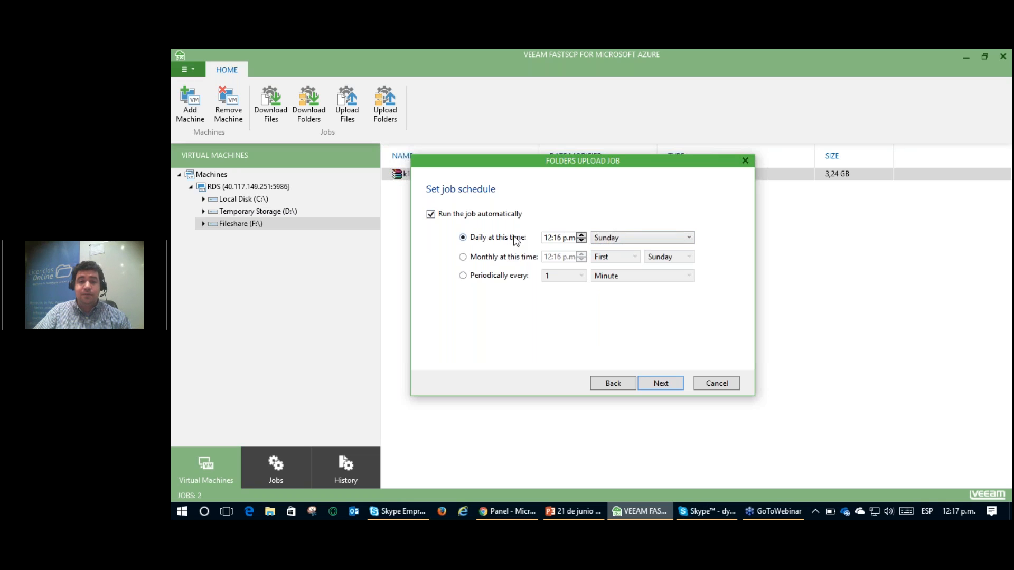
pyautogui.click(462, 257)
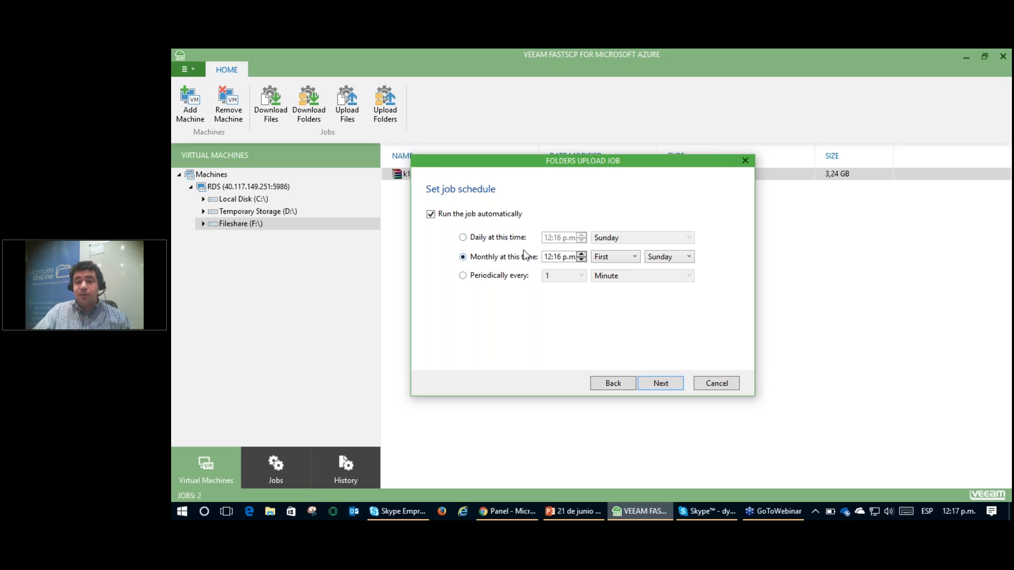
pyautogui.click(496, 276)
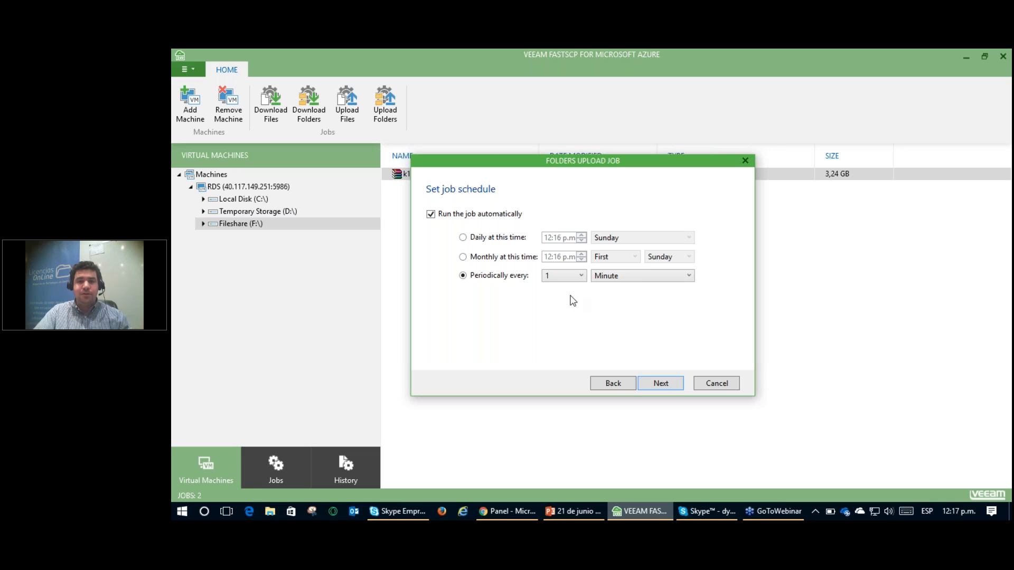
# Step: Leave the PowerShell pre-commands and post-commands empty and finish creating the folders upload job
pyautogui.click(664, 382)
pyautogui.click(485, 245)
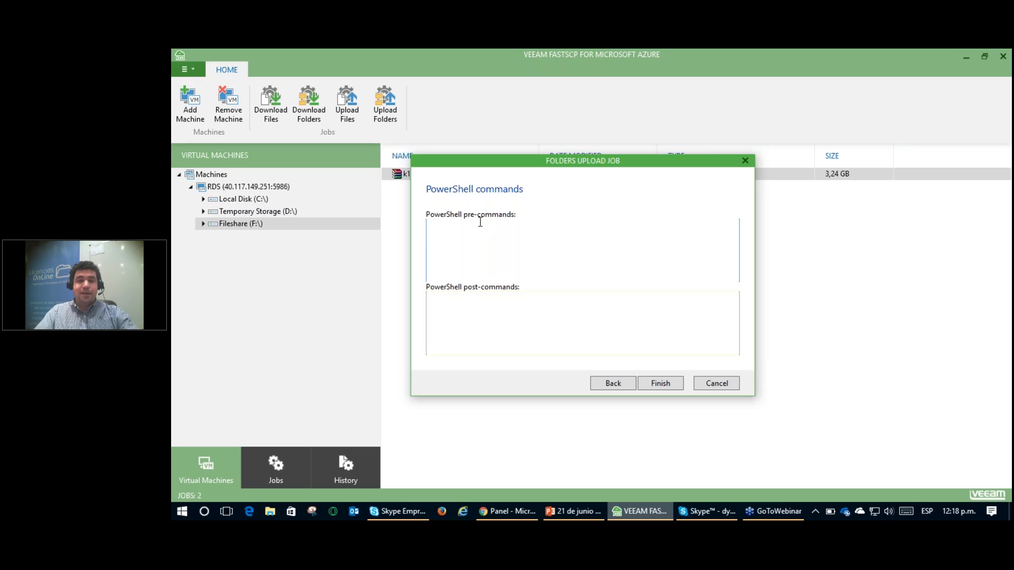
pyautogui.hotkey('ctrl', 'alt', 'd')
pyautogui.moveTo(427, 199)
pyautogui.mouseDown()
pyautogui.moveTo(438, 199)
pyautogui.moveTo(438, 235)
pyautogui.moveTo(538, 217)
pyautogui.moveTo(445, 196)
pyautogui.mouseUp()
pyautogui.moveTo(450, 261)
pyautogui.mouseDown()
pyautogui.moveTo(423, 278)
pyautogui.moveTo(446, 305)
pyautogui.moveTo(528, 278)
pyautogui.moveTo(473, 286)
pyautogui.moveTo(447, 265)
pyautogui.mouseUp()
pyautogui.press('Escape')
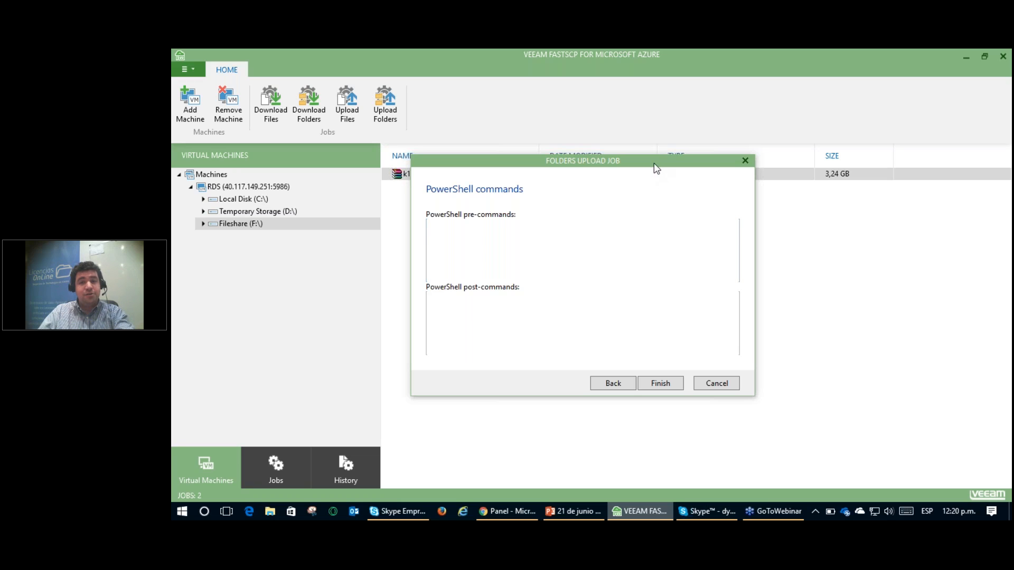
pyautogui.click(659, 381)
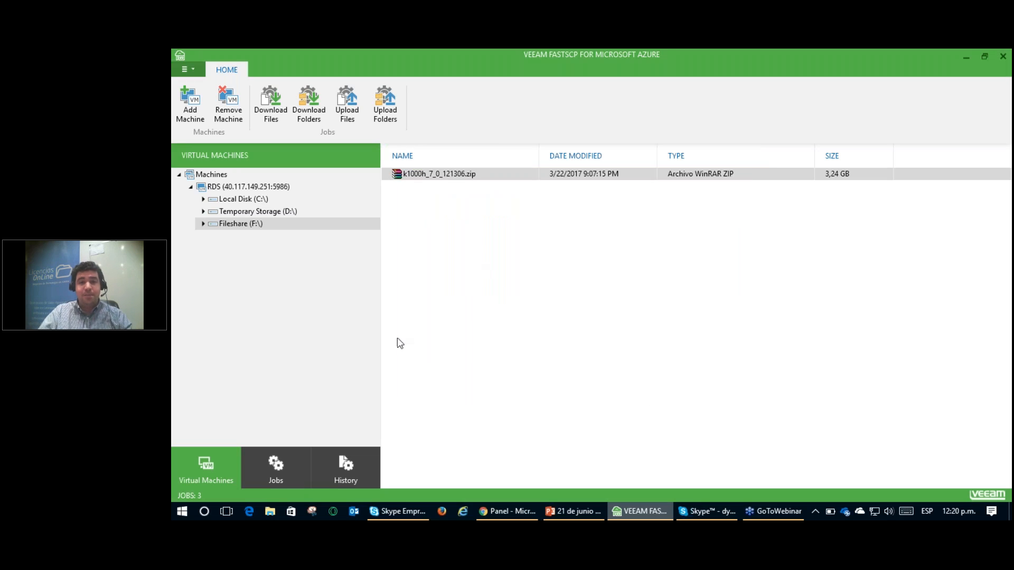
# Step: Check the Backup precario job's status, next run time and session details in the list of jobs
pyautogui.click(265, 452)
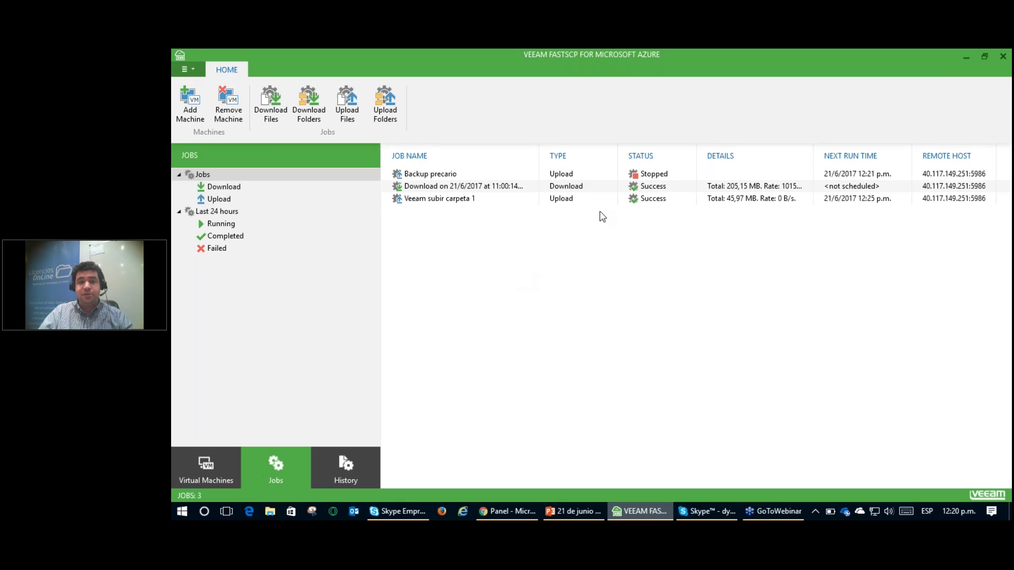
pyautogui.click(657, 176)
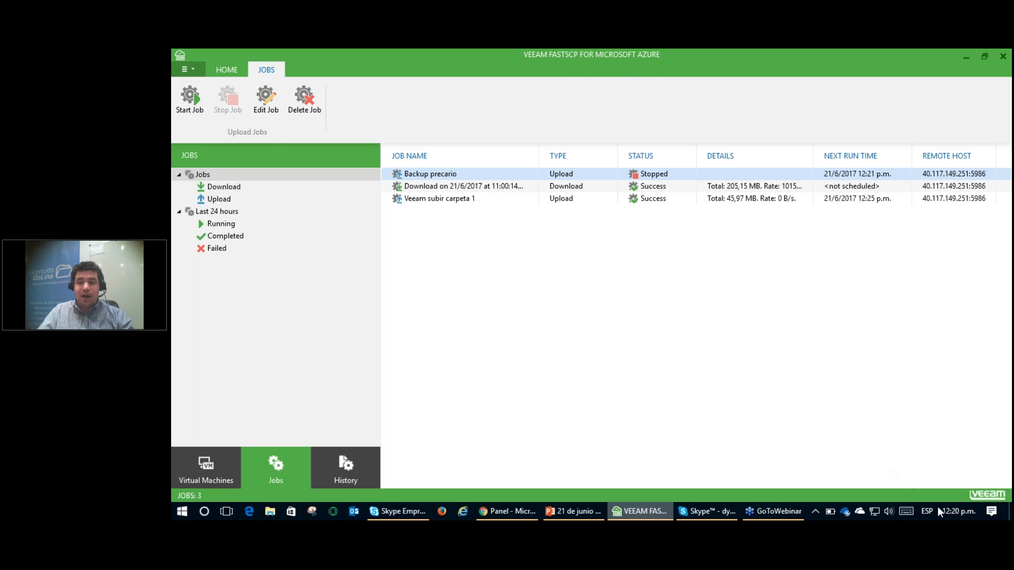
pyautogui.moveTo(959, 511)
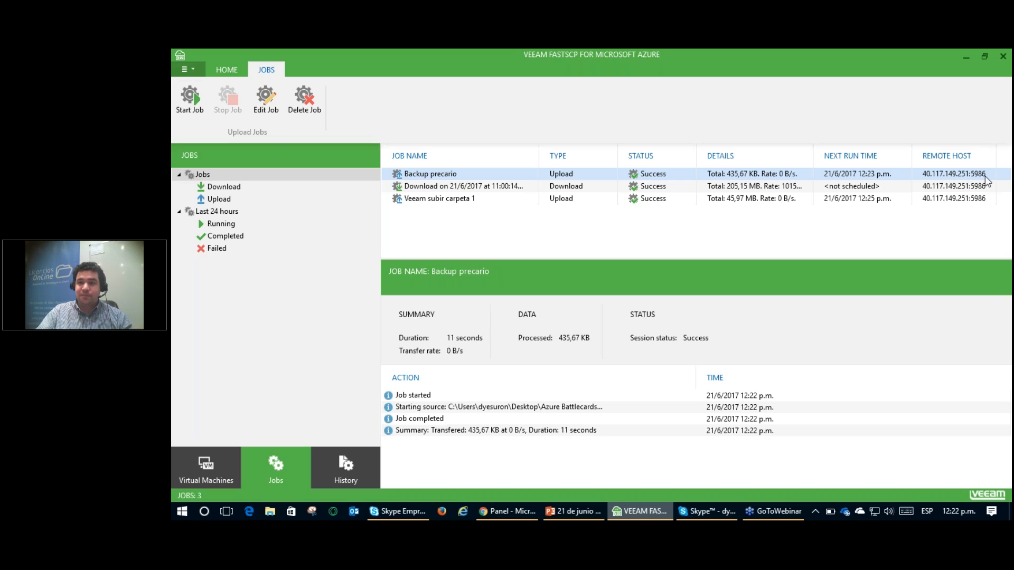
pyautogui.click(996, 96)
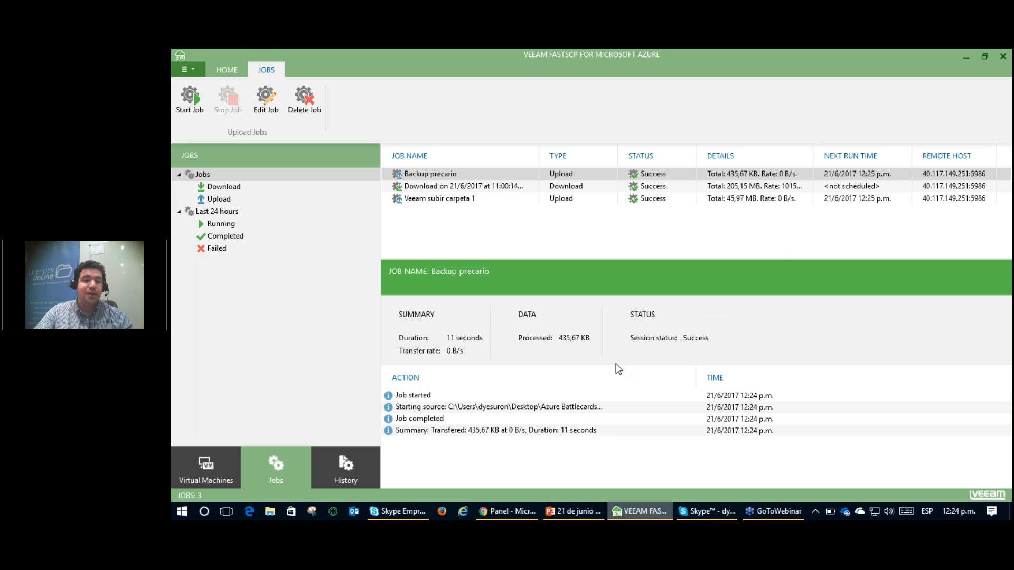
# Step: Review the history of job sessions with their run times, durations and results, and return to the virtual machines view
pyautogui.click(356, 467)
pyautogui.click(356, 468)
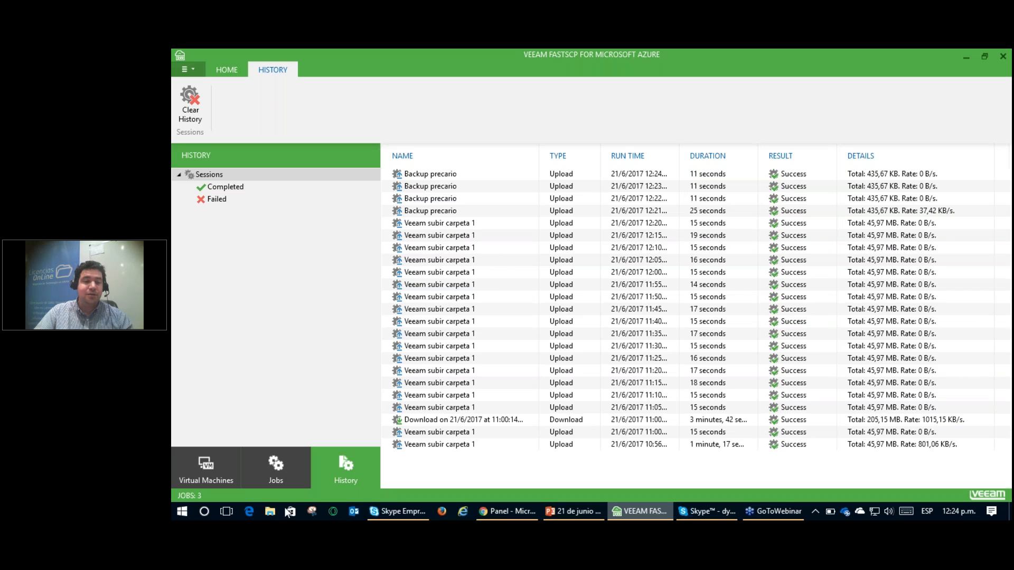
pyautogui.click(294, 465)
pyautogui.click(211, 461)
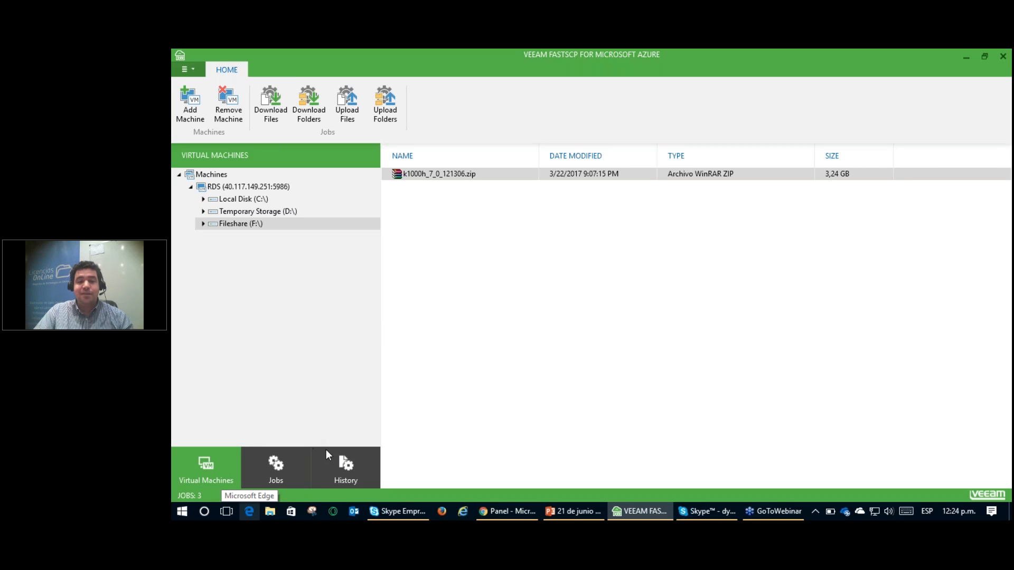
pyautogui.click(343, 461)
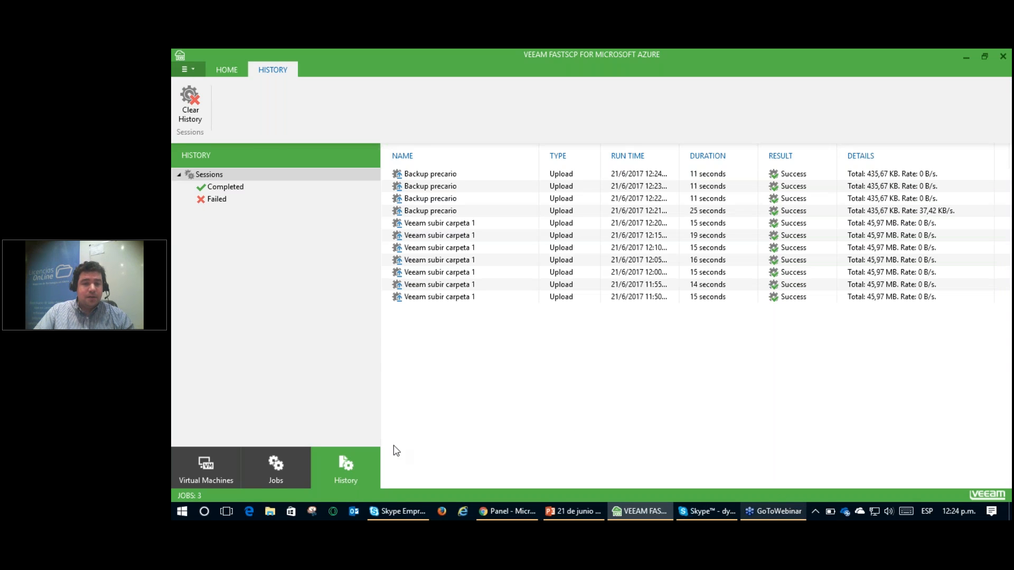
pyautogui.click(202, 468)
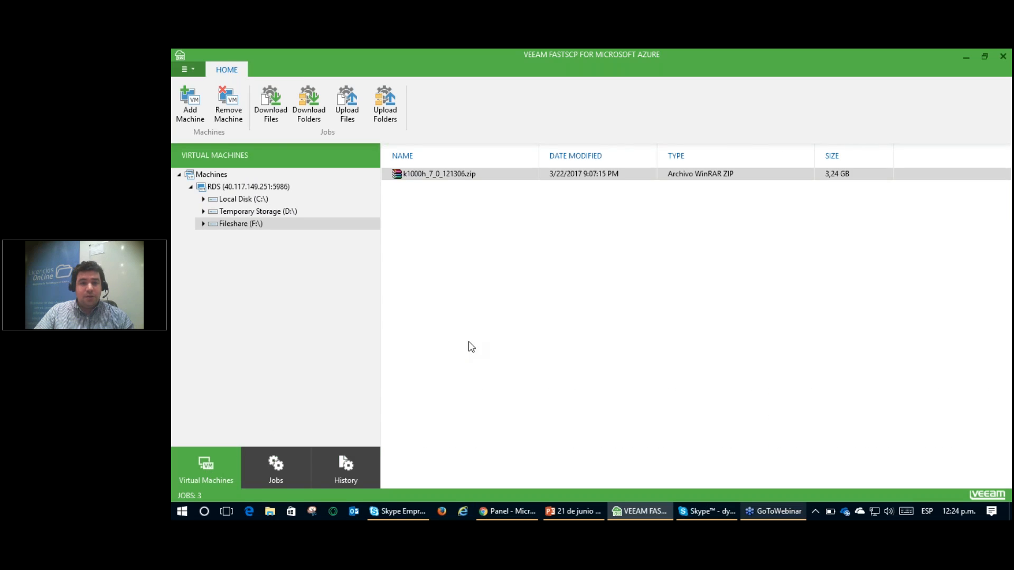
# Step: Delete the Backup precario job from the list of jobs
pyautogui.click(275, 463)
pyautogui.rightClick(657, 179)
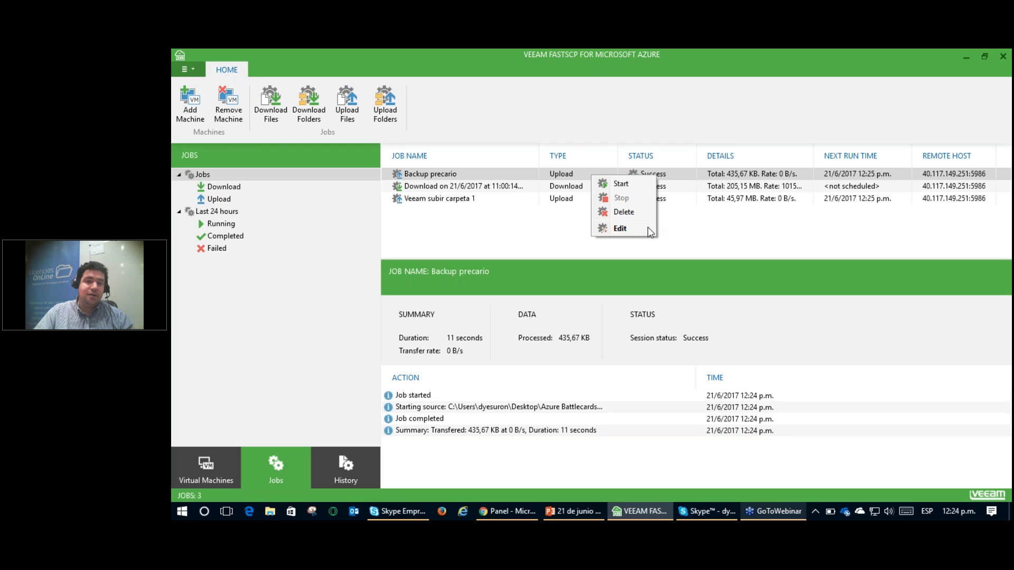
pyautogui.click(524, 242)
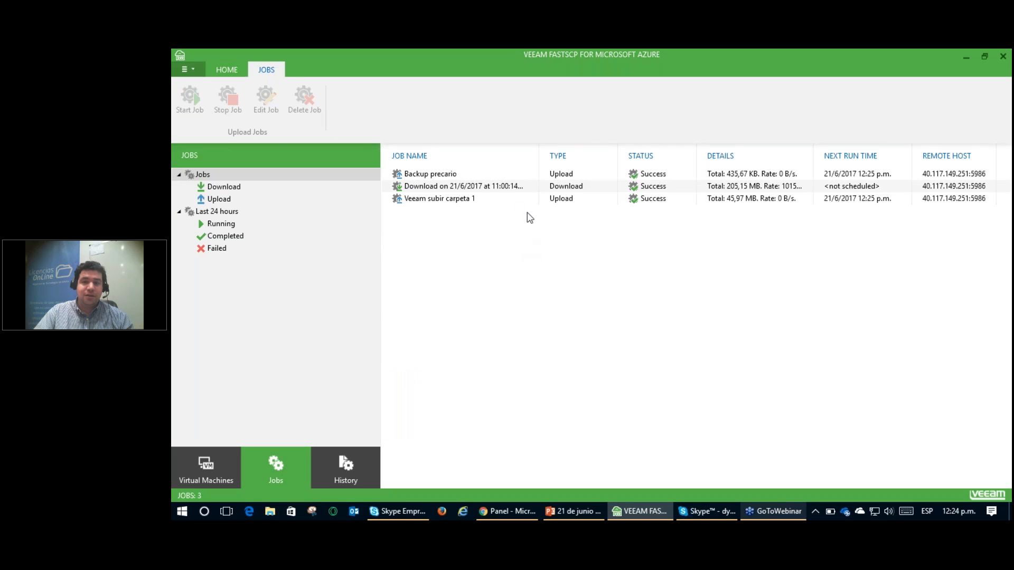
pyautogui.click(449, 176)
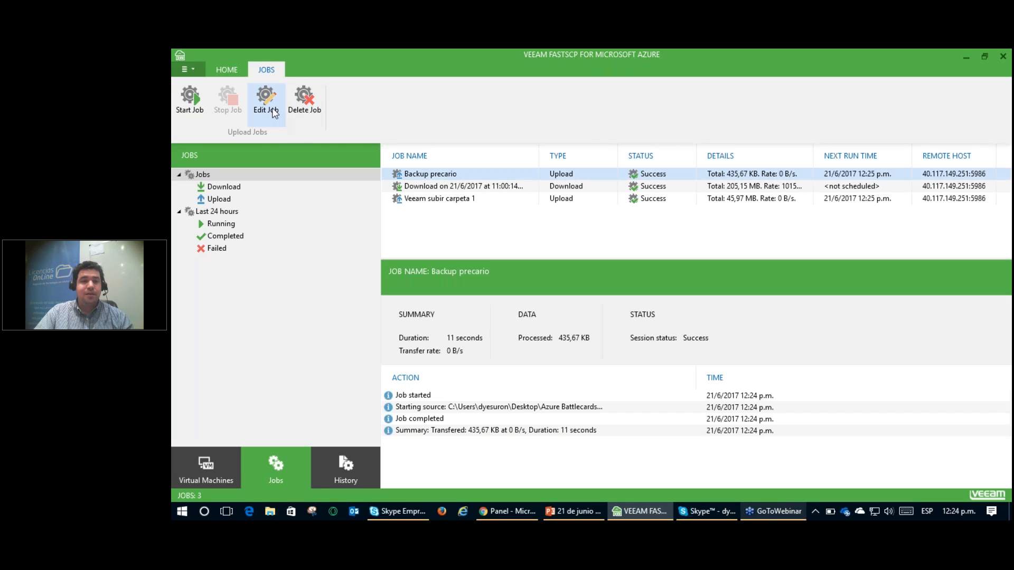
pyautogui.click(304, 103)
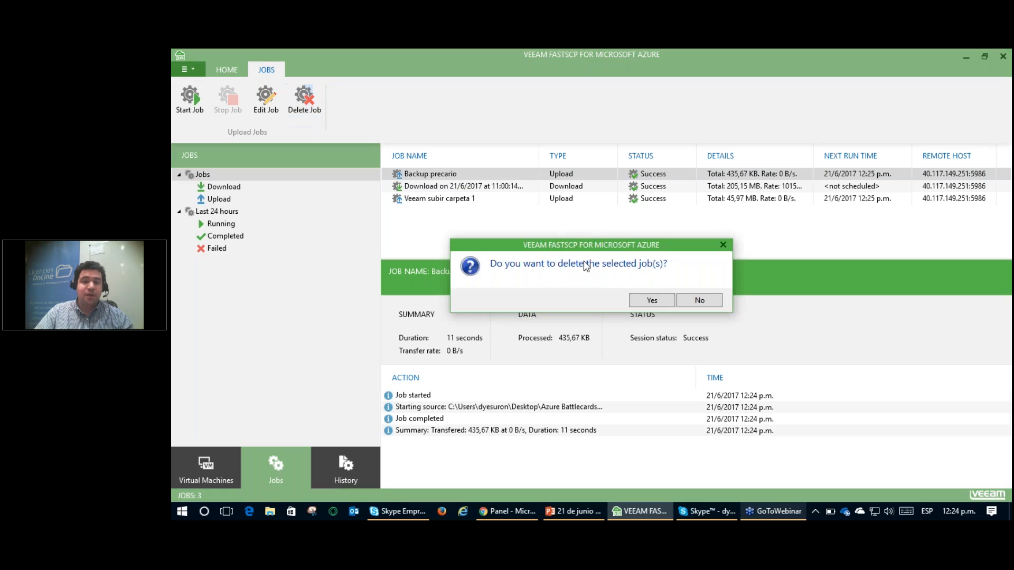
pyautogui.click(652, 300)
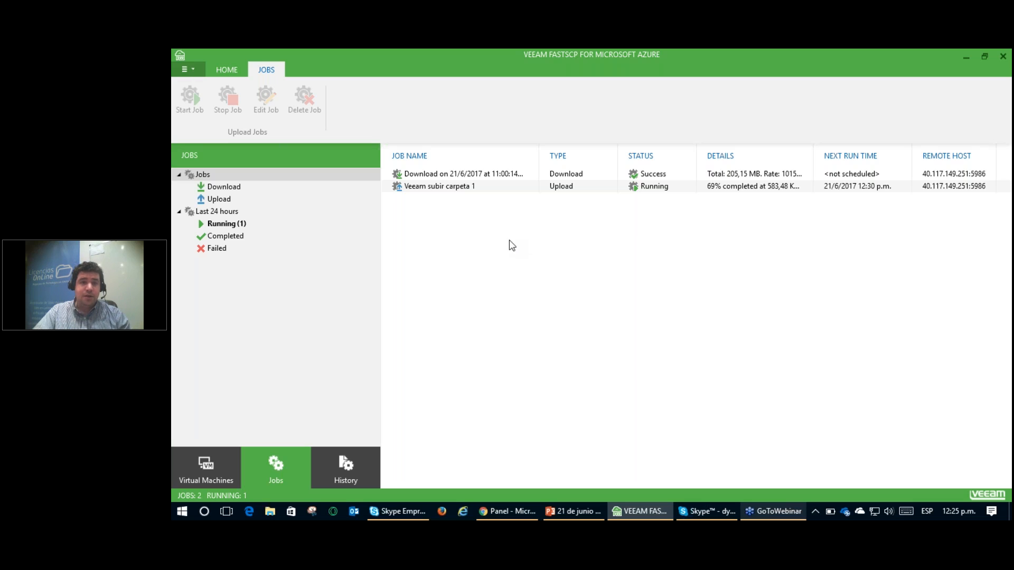
# Step: Switch to the PowerPoint presentation and start the slide show from slide 7, "Tips a tener en cuenta"
pyautogui.click(232, 455)
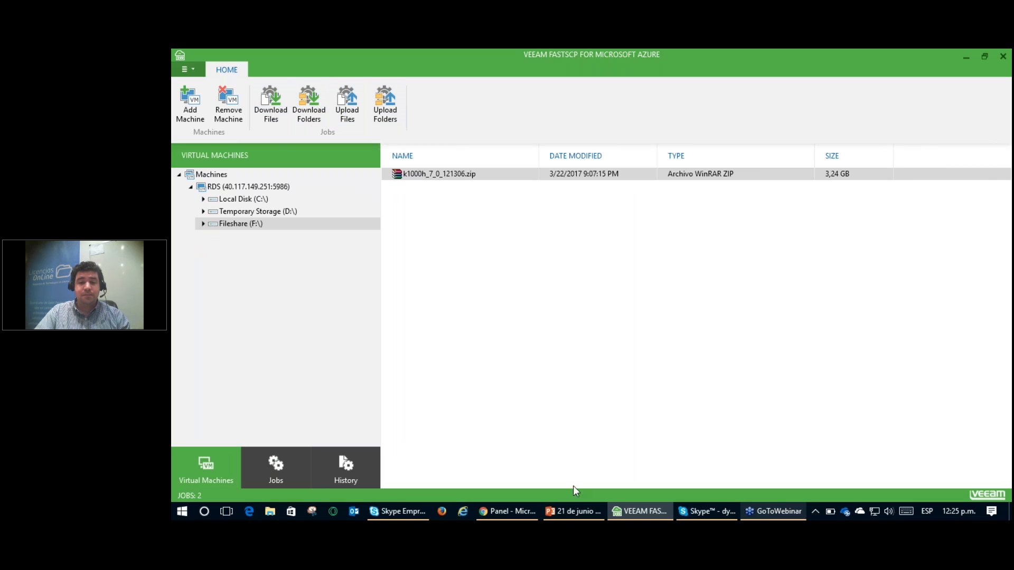
pyautogui.click(576, 510)
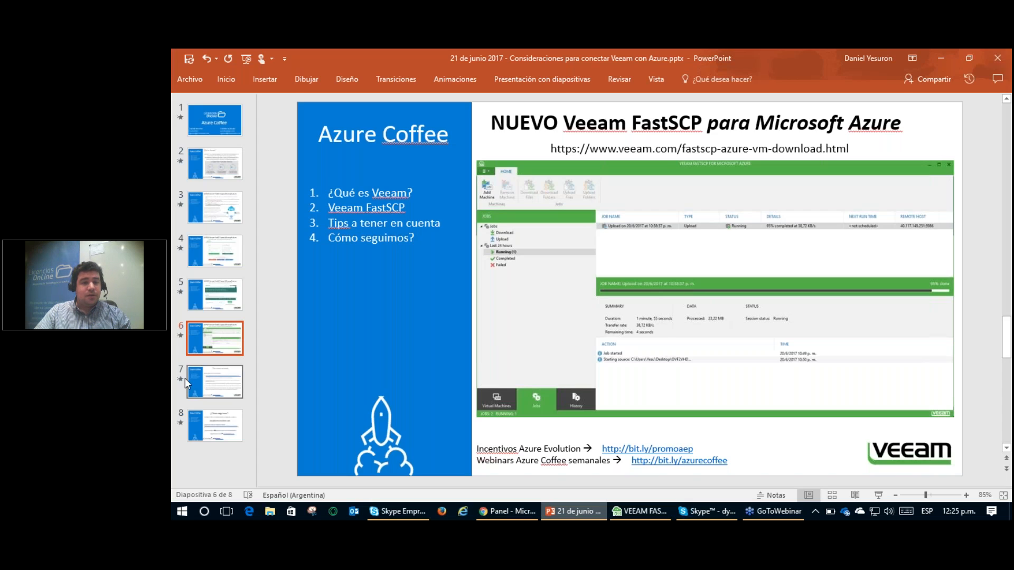
pyautogui.click(222, 390)
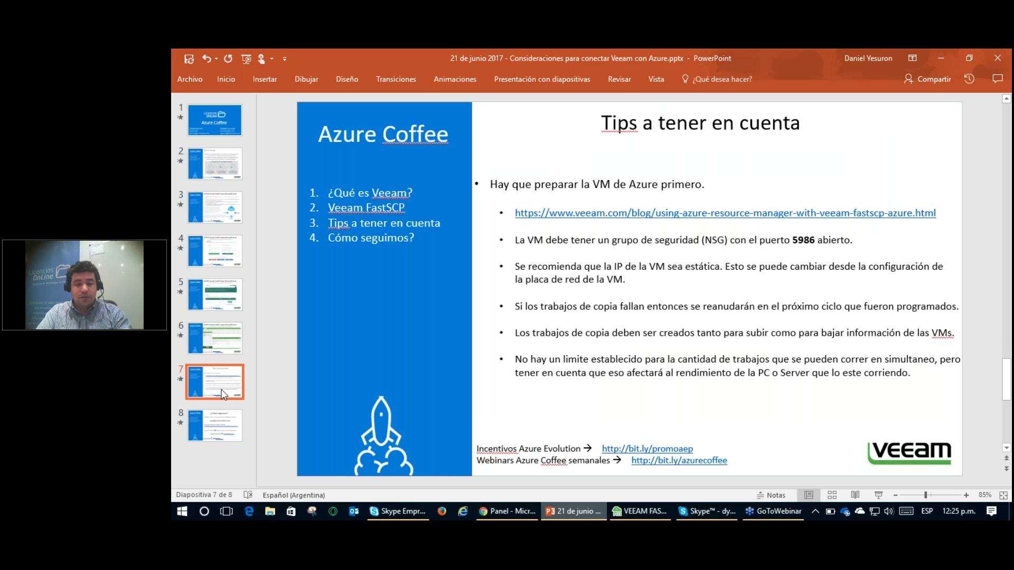
pyautogui.hotkey('shift', 'F5')
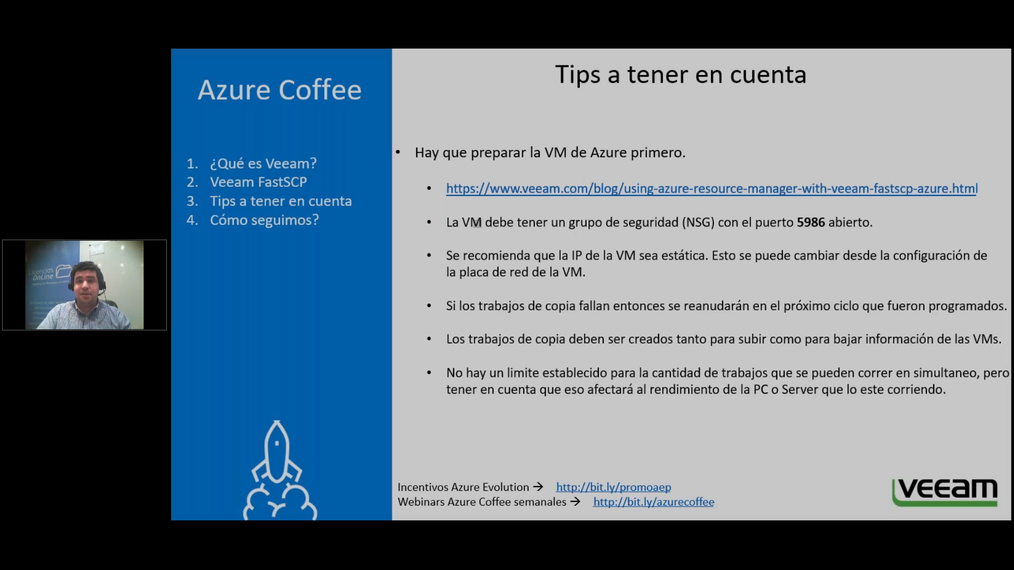